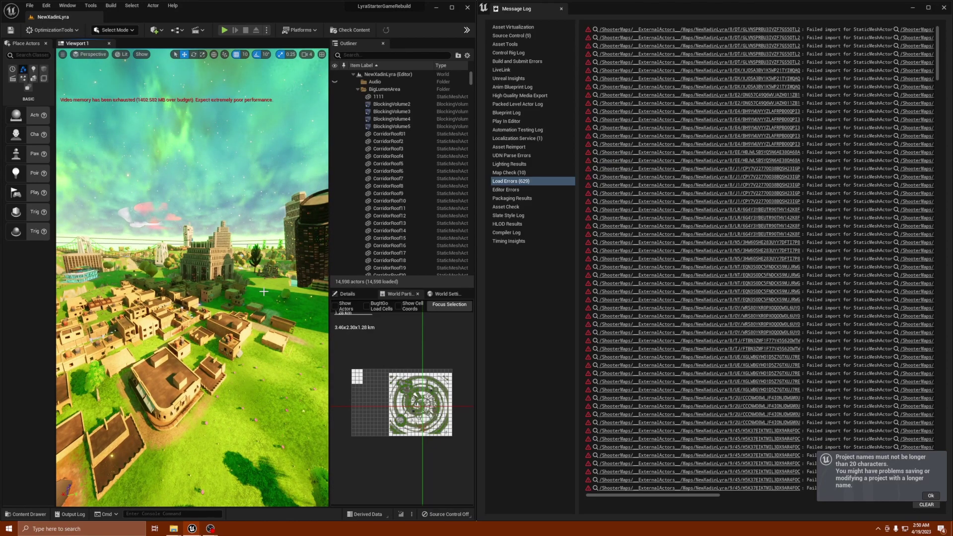
{"action": "right_click_drag", "start_coordinate": [264, 292], "coordinate": [292, 293]}
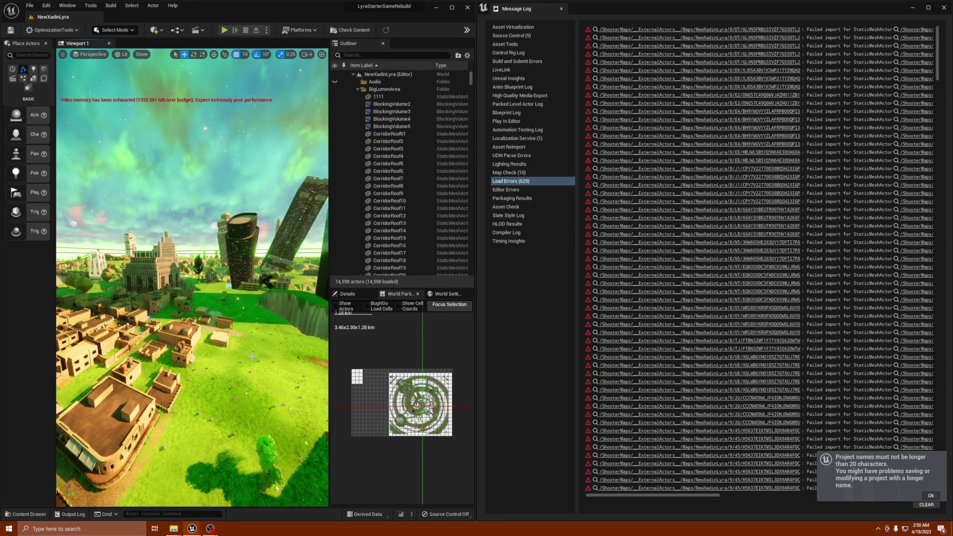
{"action": "right_click_drag", "start_coordinate": [257, 361], "coordinate": [237, 355]}
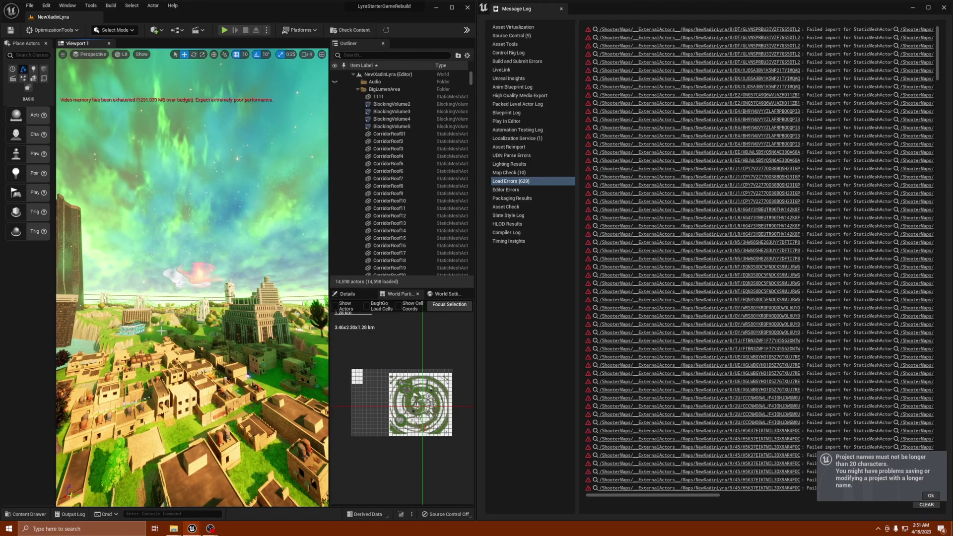
{"action": "scroll", "coordinate": [169, 329], "scroll_direction": "up", "scroll_amount": 5}
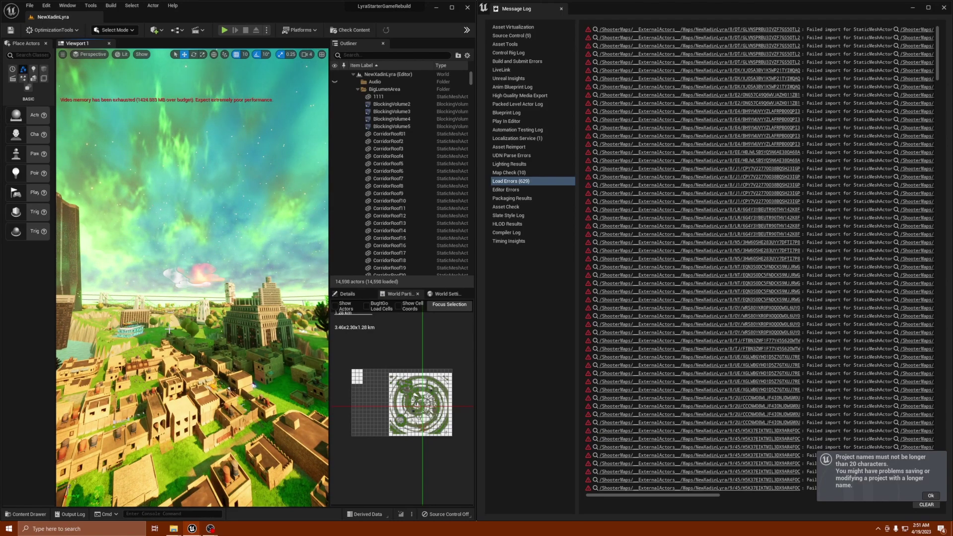
{"action": "right_click_drag", "start_coordinate": [169, 329], "coordinate": [169, 329]}
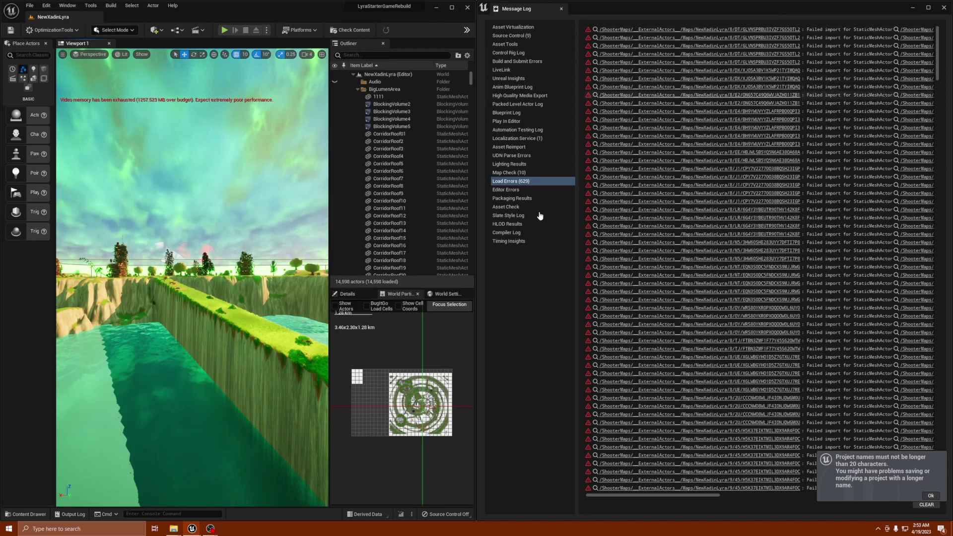
Switch to the File Explorer window showing the S1 folder and arrange the Message Log beside it
{"action": "mouse_move", "coordinate": [174, 529]}
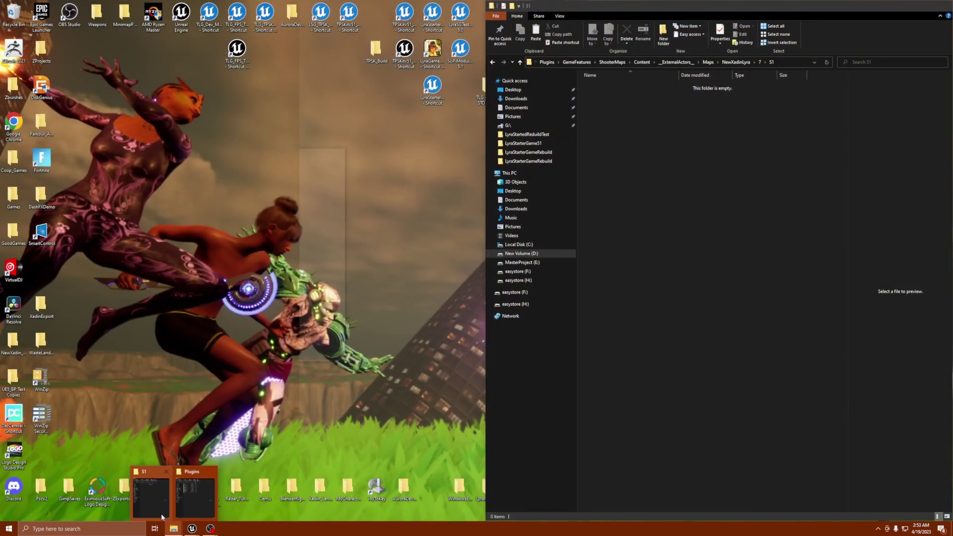
{"action": "left_click", "coordinate": [162, 516]}
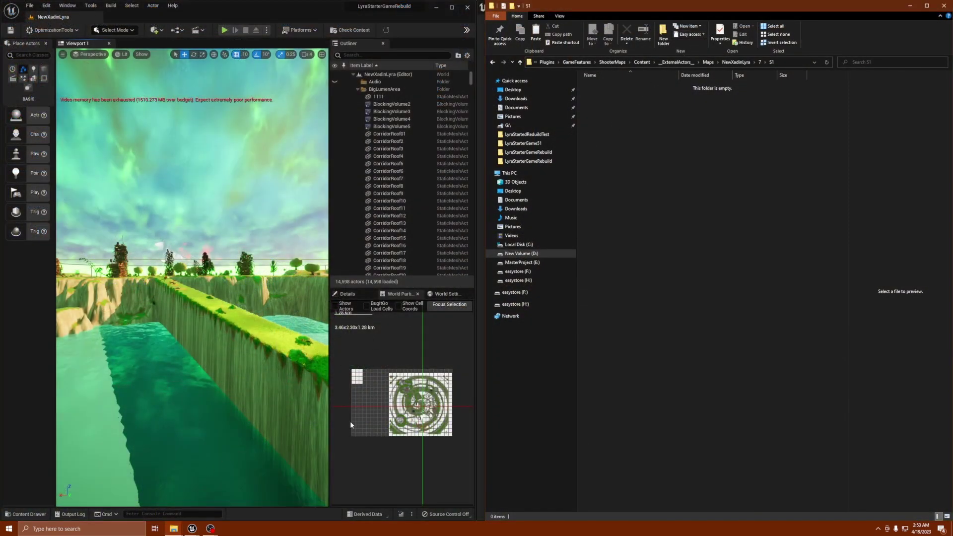
{"action": "left_click", "coordinate": [198, 525]}
{"action": "left_click", "coordinate": [168, 510]}
{"action": "left_click_drag", "start_coordinate": [824, 5], "coordinate": [0, 164]}
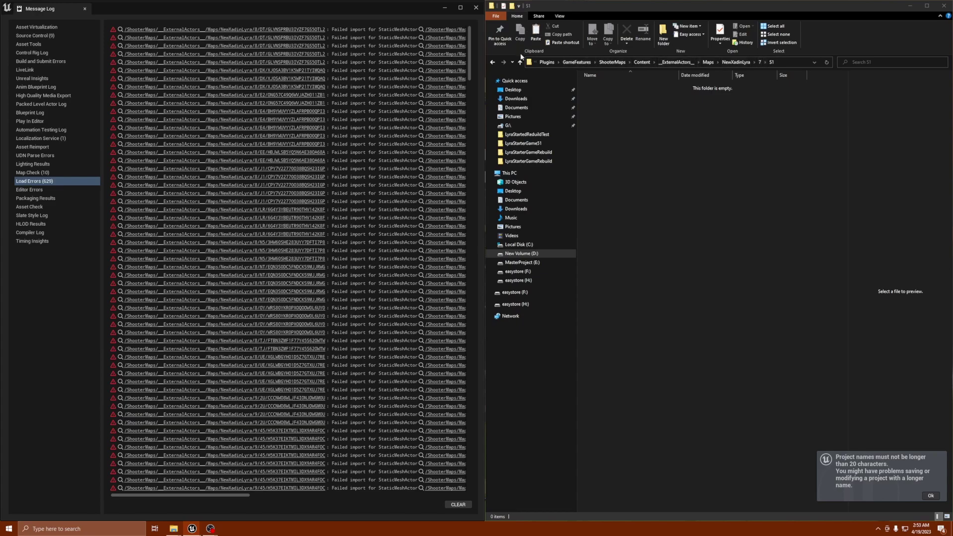
Open a second File Explorer window on the S1 folder, enlarge it and move it beside the Message Log
{"action": "left_click", "coordinate": [497, 16]}
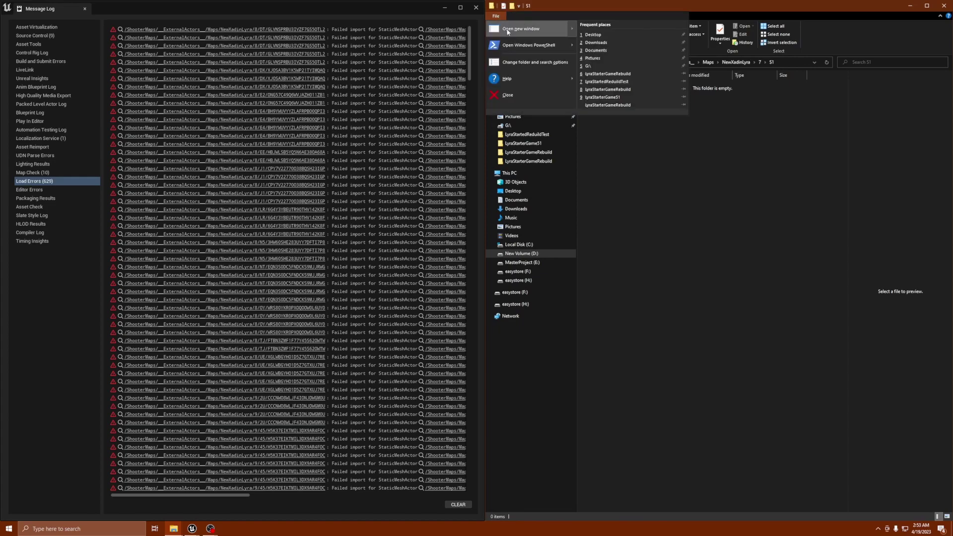
{"action": "mouse_move", "coordinate": [508, 32]}
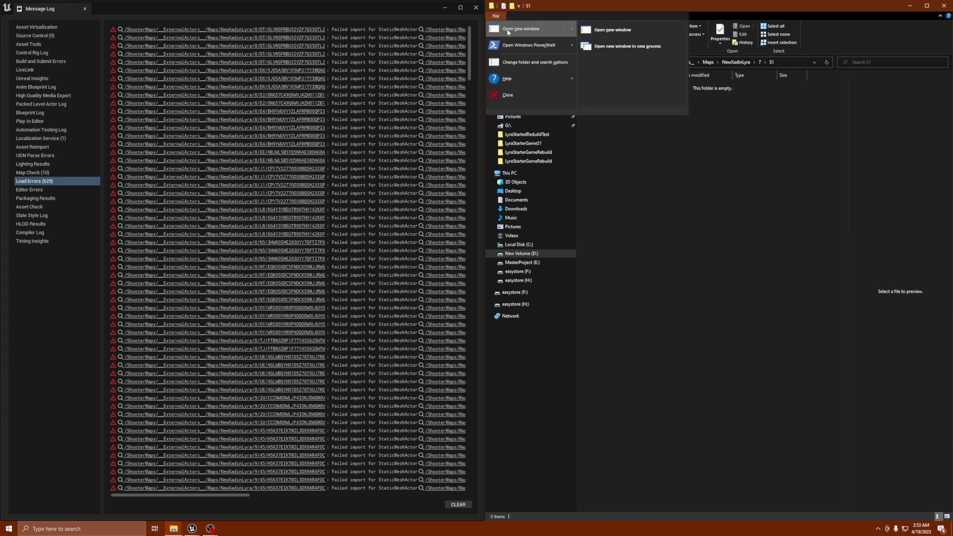
{"action": "left_click", "coordinate": [514, 29]}
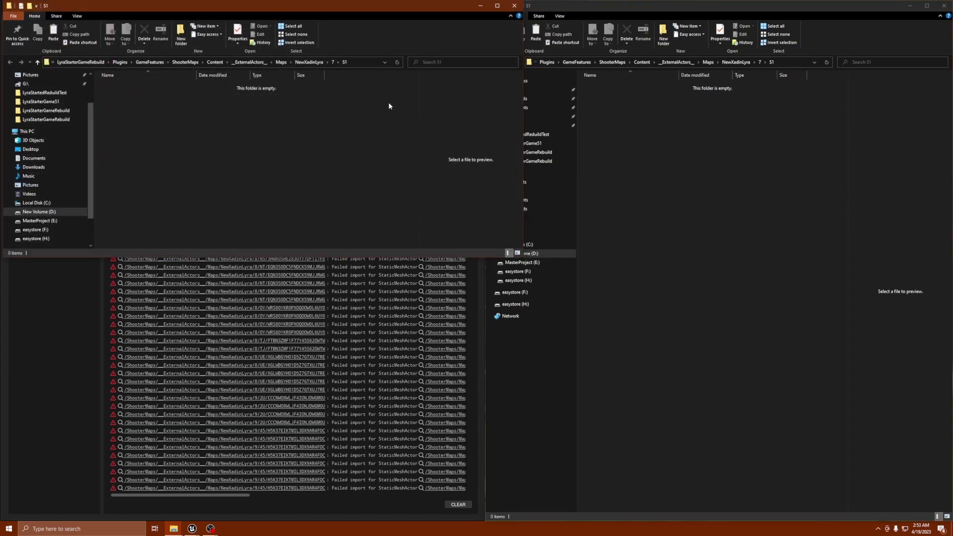
{"action": "left_click_drag", "start_coordinate": [205, 258], "coordinate": [142, 514]}
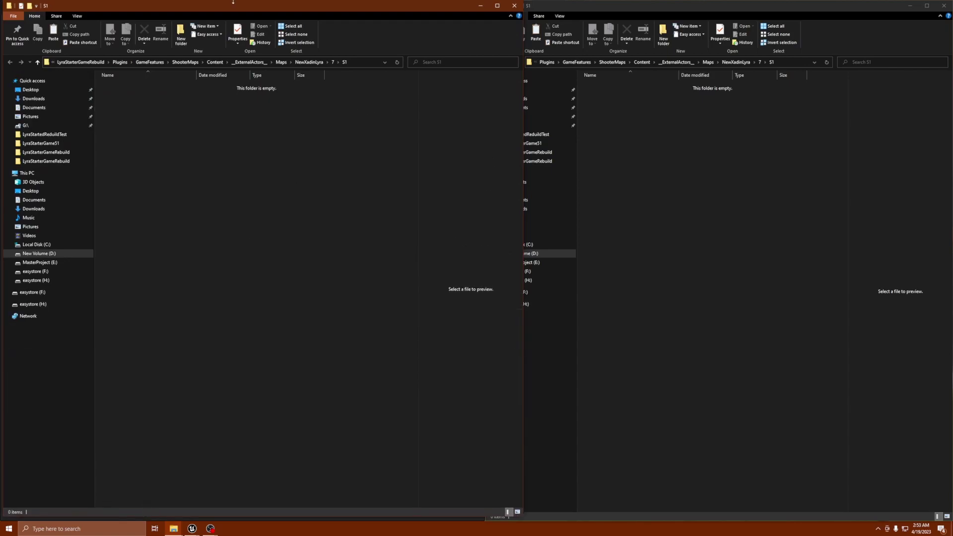
{"action": "left_click_drag", "start_coordinate": [253, 8], "coordinate": [651, 68]}
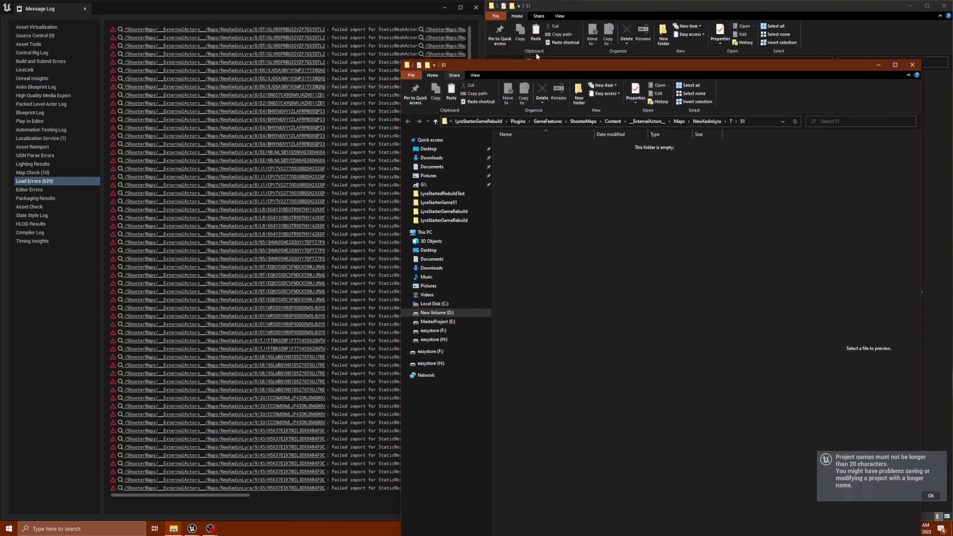
{"action": "left_click_drag", "start_coordinate": [536, 64], "coordinate": [952, 74]}
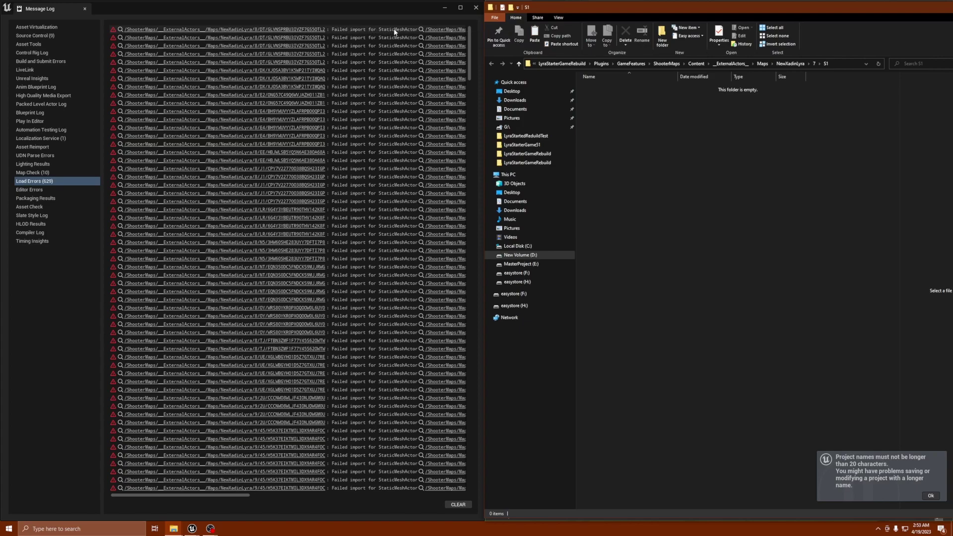
Examine the full text of the Load Errors entries, including the actor paths and the exports that reference them
{"action": "left_click_drag", "start_coordinate": [201, 494], "coordinate": [351, 470]}
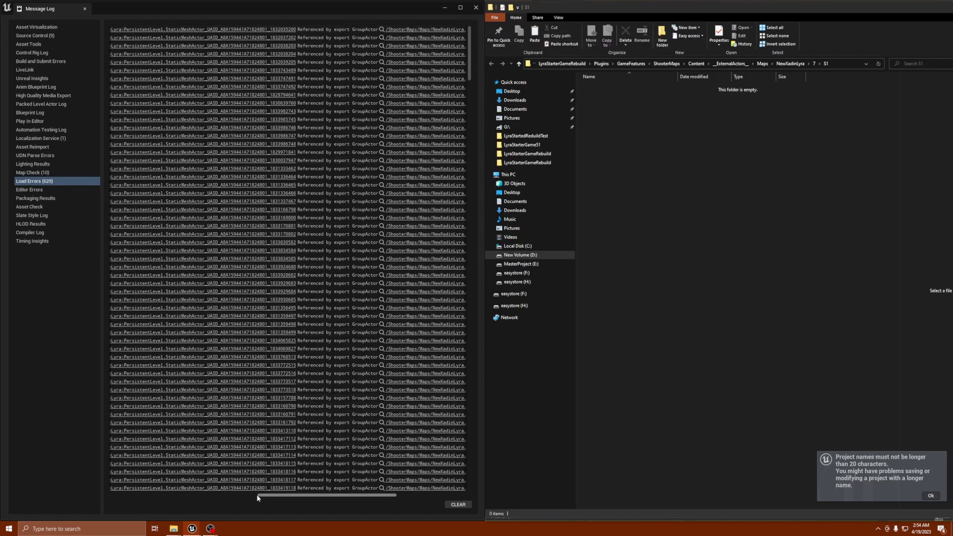
{"action": "left_click_drag", "start_coordinate": [268, 496], "coordinate": [341, 487]}
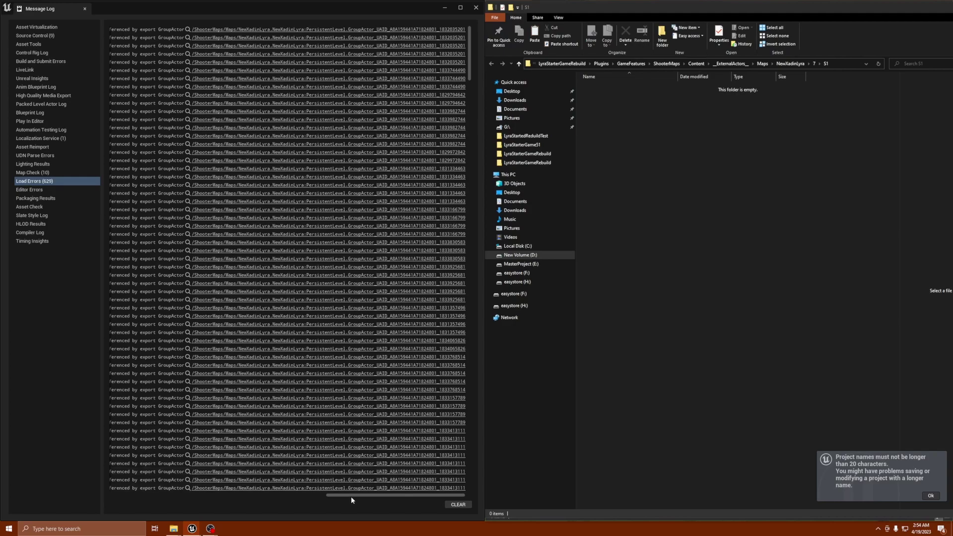
{"action": "left_click_drag", "start_coordinate": [351, 500], "coordinate": [126, 502]}
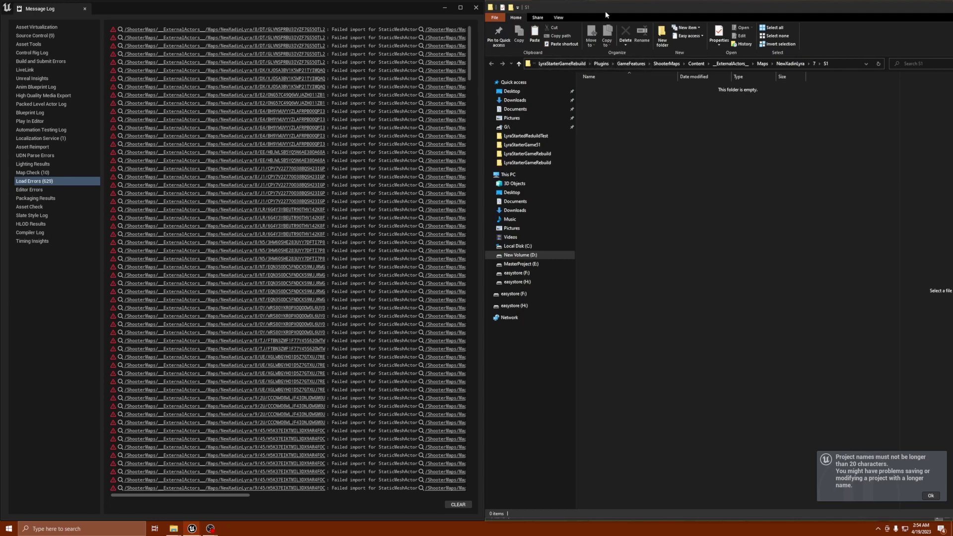
Go back to the LyraStarterGameRebuild project folder and open Plugins, GameFeatures, ShooterMaps
{"action": "key", "text": "ctrl+n"}
{"action": "mouse_move", "coordinate": [606, 8]}
{"action": "left_mouse_down"}
{"action": "mouse_move", "coordinate": [604, 81]}
{"action": "mouse_move", "coordinate": [586, 156]}
{"action": "mouse_move", "coordinate": [594, 26]}
{"action": "mouse_move", "coordinate": [609, 10]}
{"action": "left_mouse_up"}
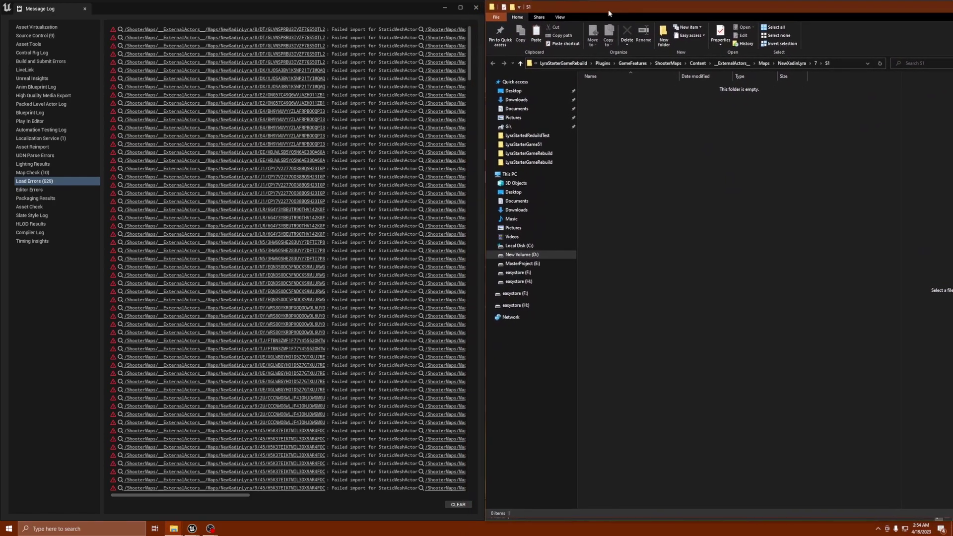
{"action": "left_click", "coordinate": [575, 65]}
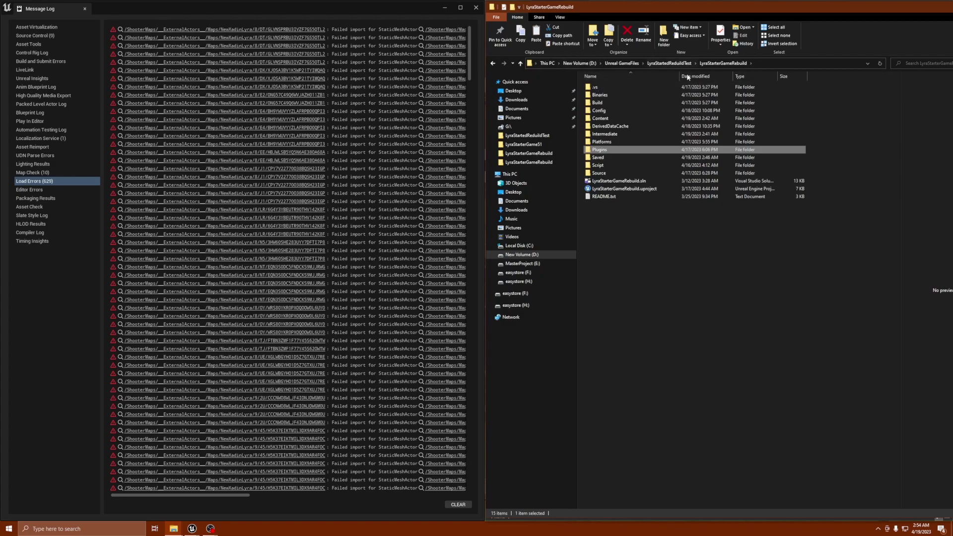
{"action": "double_click", "coordinate": [589, 150]}
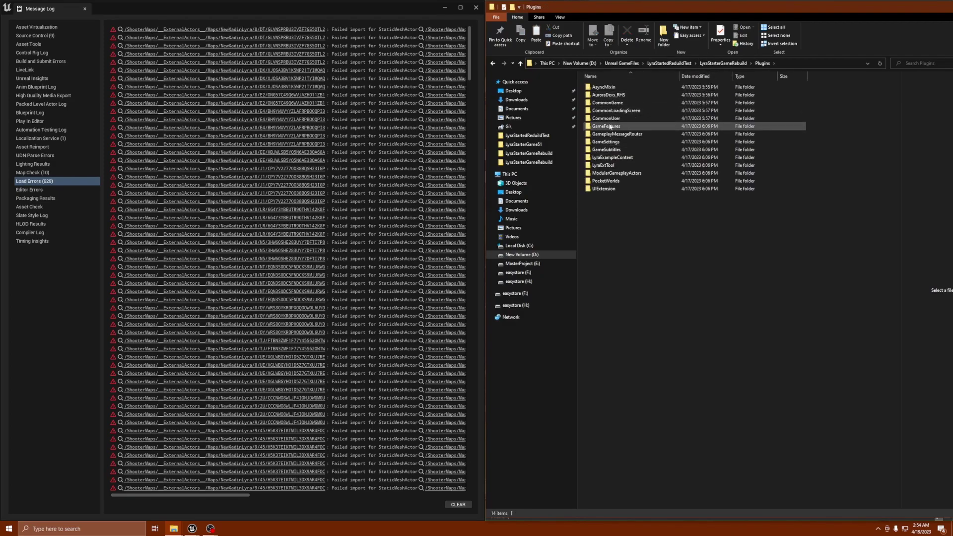
{"action": "double_click", "coordinate": [592, 127]}
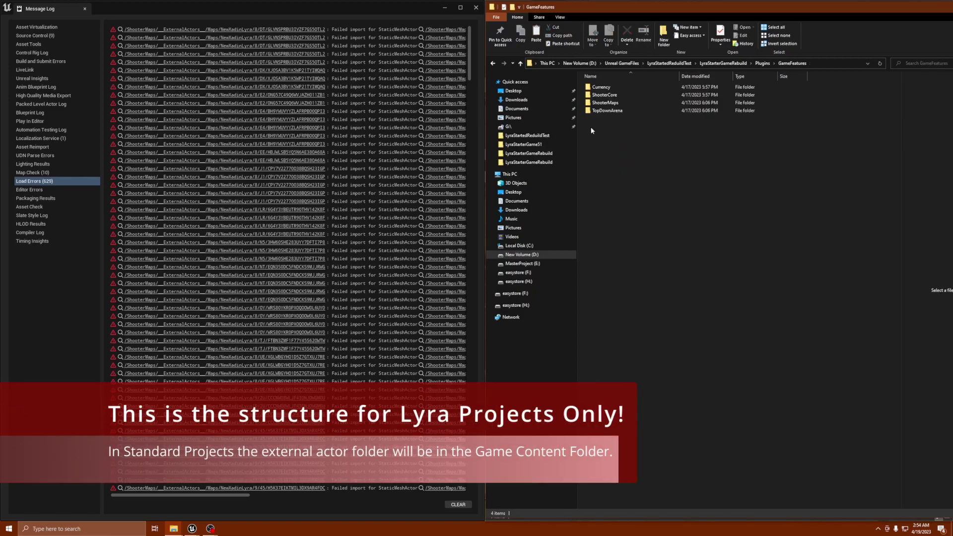
{"action": "double_click", "coordinate": [602, 102]}
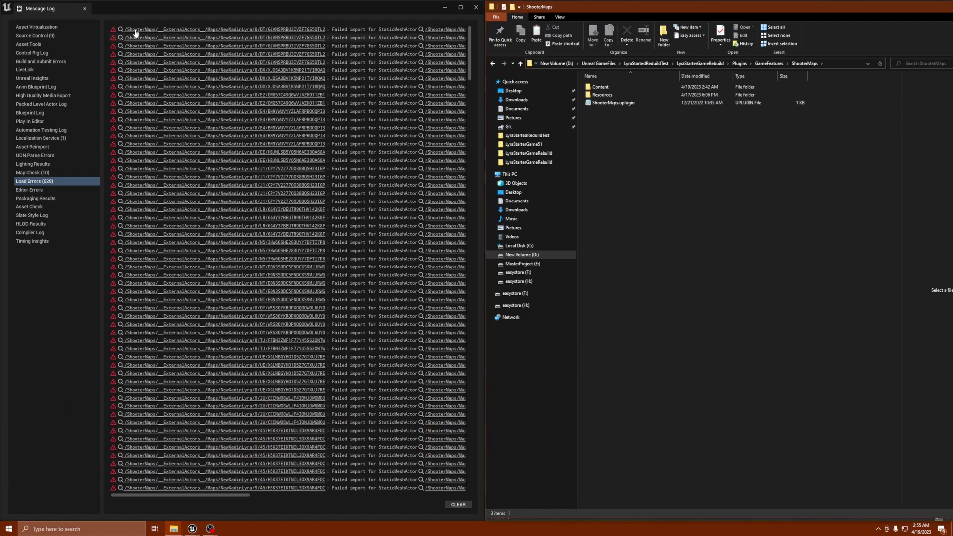
Follow the load error path inside ShooterMaps through Content, __ExternalActors__, Maps and NewXadinLyra to folder 8
{"action": "double_click", "coordinate": [588, 89]}
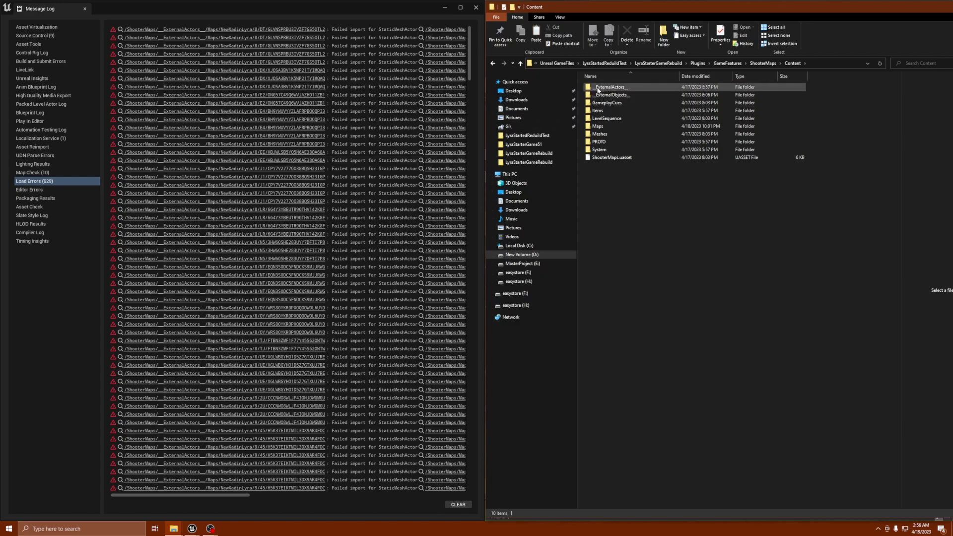
{"action": "double_click", "coordinate": [591, 87]}
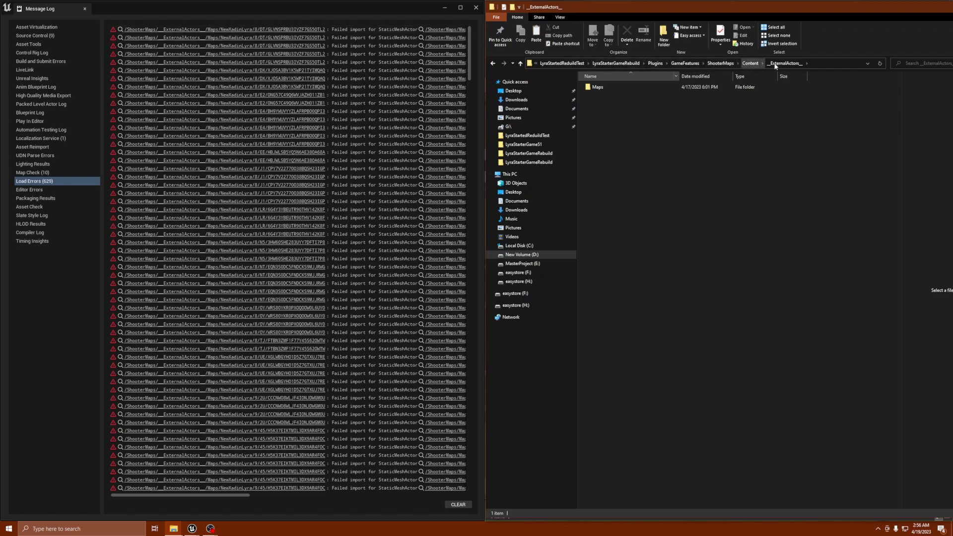
{"action": "double_click", "coordinate": [590, 88]}
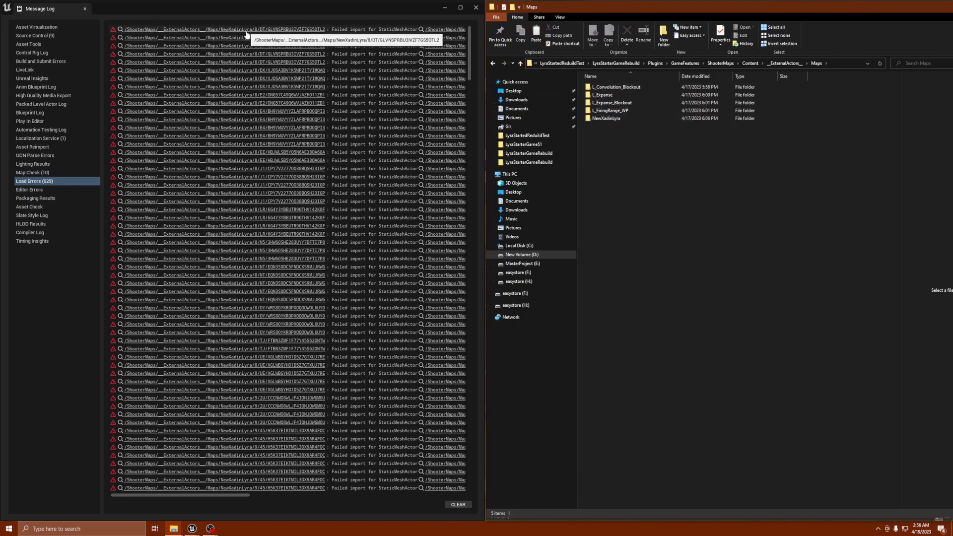
{"action": "double_click", "coordinate": [589, 122]}
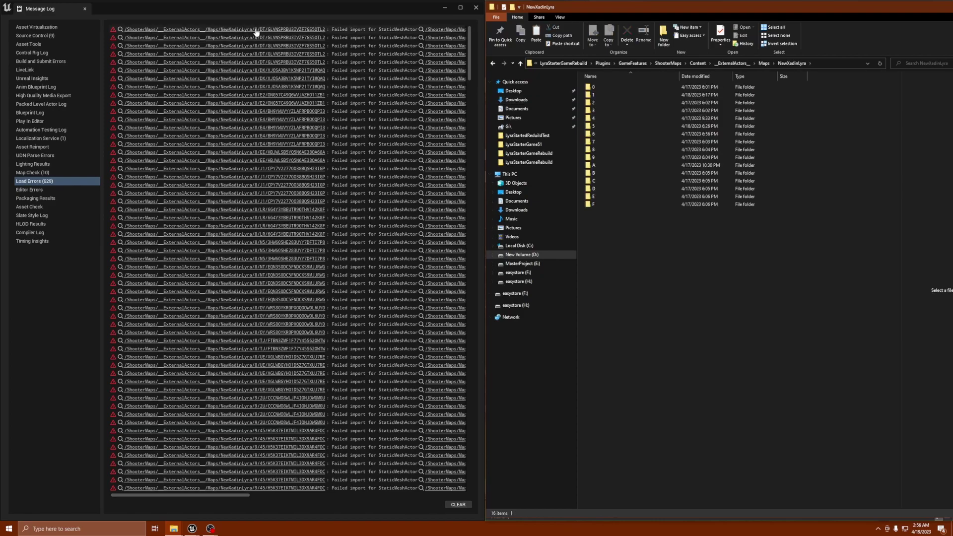
{"action": "double_click", "coordinate": [591, 151]}
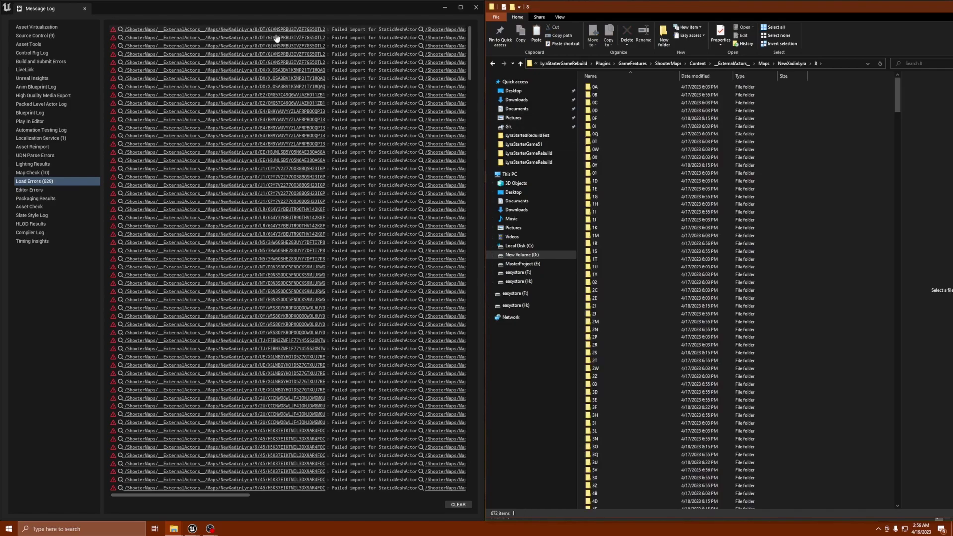
Close the extra File Explorer window and open folder 8 of NewXadinLyra in the remaining one
{"action": "left_click_drag", "start_coordinate": [899, 10], "coordinate": [782, 91]}
{"action": "left_click", "coordinate": [884, 90]}
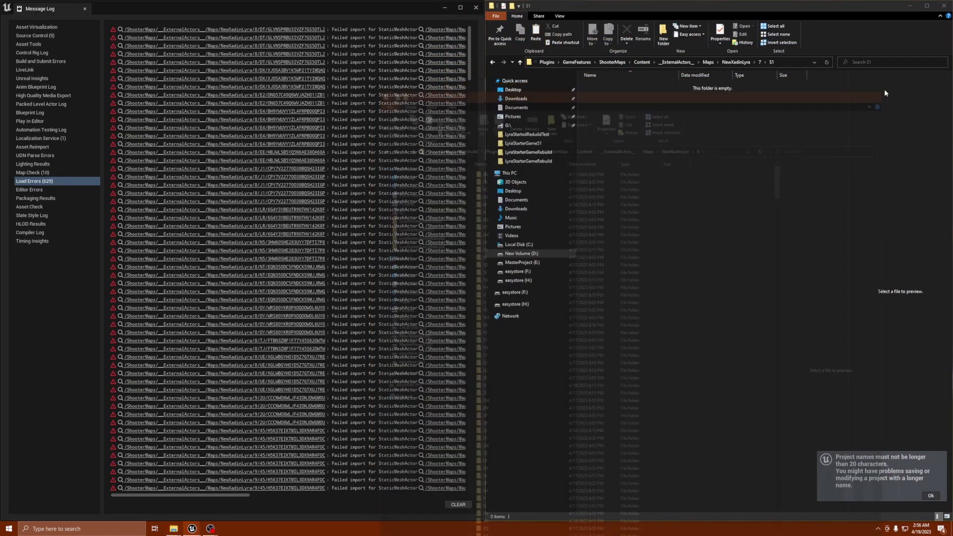
{"action": "left_click", "coordinate": [760, 62]}
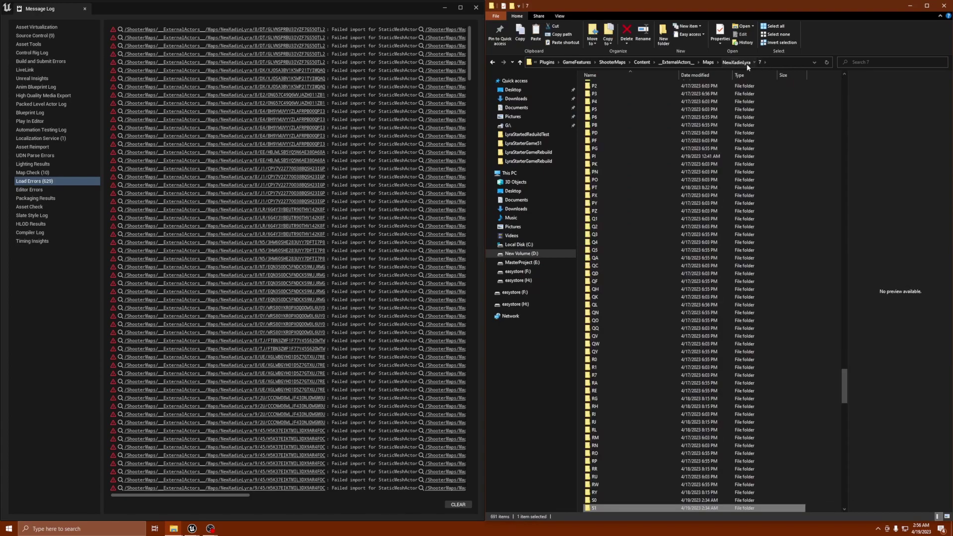
{"action": "left_click", "coordinate": [747, 64]}
{"action": "double_click", "coordinate": [594, 149]}
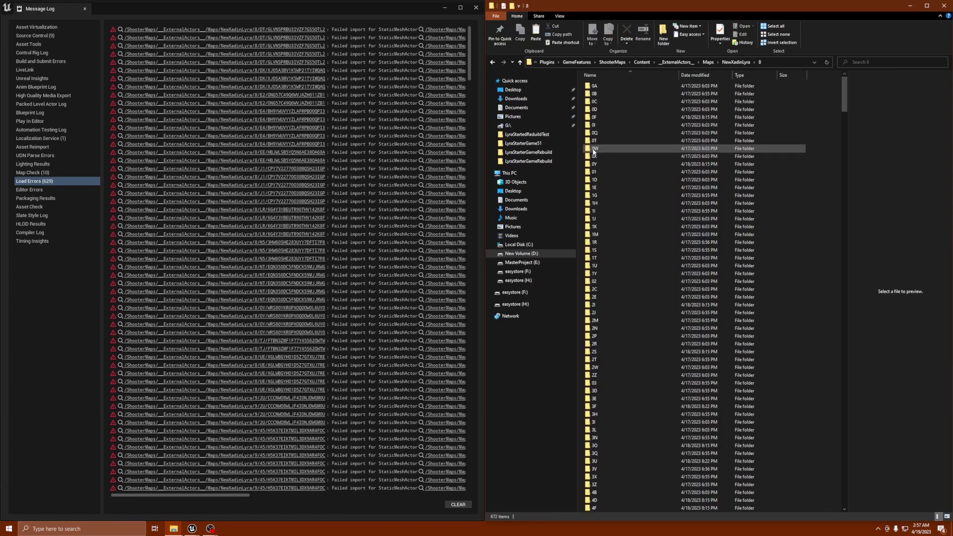
Find folder DT among the subfolders of NewXadinLyra folder 8 and open it
{"action": "scroll", "coordinate": [605, 196], "scroll_direction": "down", "scroll_amount": 15}
{"action": "scroll", "coordinate": [606, 196], "scroll_direction": "up", "scroll_amount": 15}
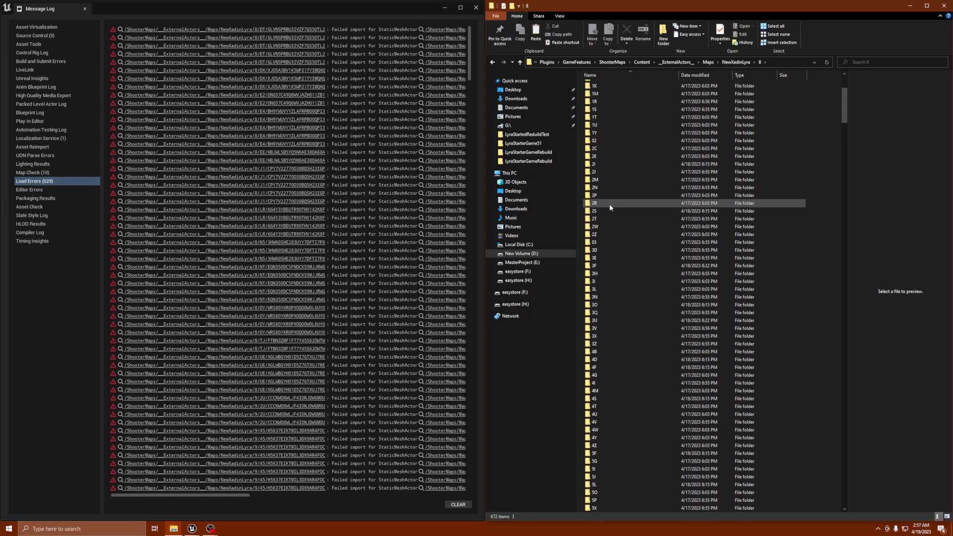
{"action": "scroll", "coordinate": [609, 206], "scroll_direction": "up", "scroll_amount": 1}
{"action": "scroll", "coordinate": [611, 209], "scroll_direction": "up", "scroll_amount": 1}
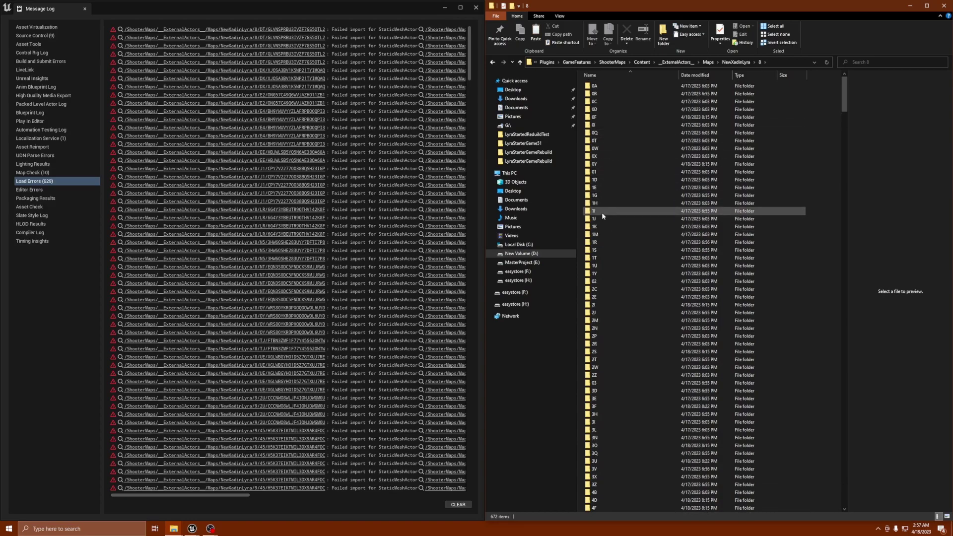
{"action": "scroll", "coordinate": [616, 215], "scroll_direction": "down", "scroll_amount": 1}
{"action": "scroll", "coordinate": [614, 218], "scroll_direction": "up", "scroll_amount": 1}
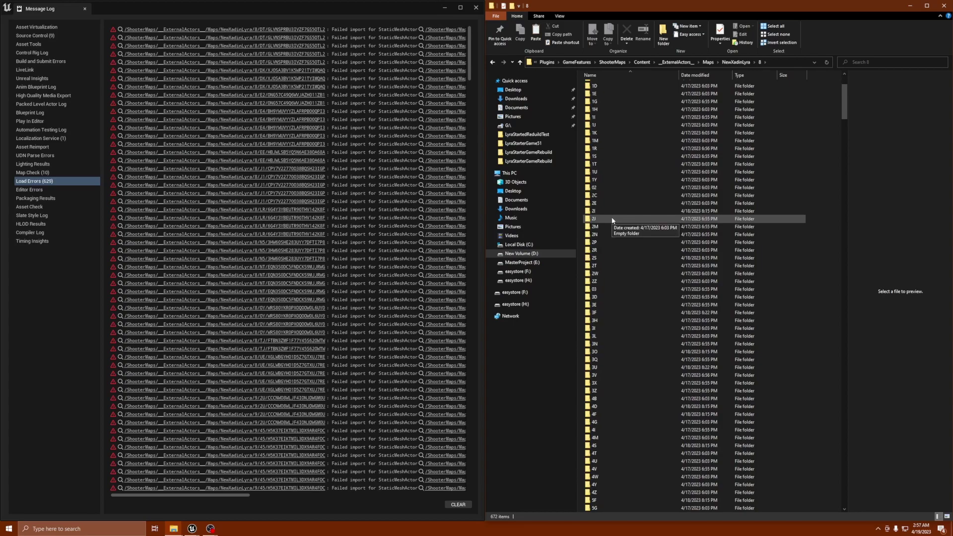
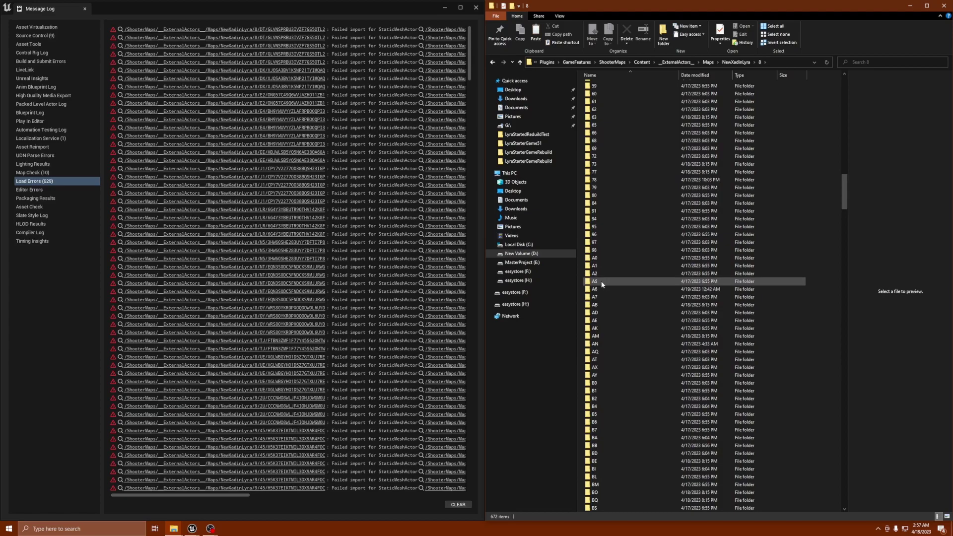
{"action": "scroll", "coordinate": [598, 282], "scroll_direction": "down", "scroll_amount": 10}
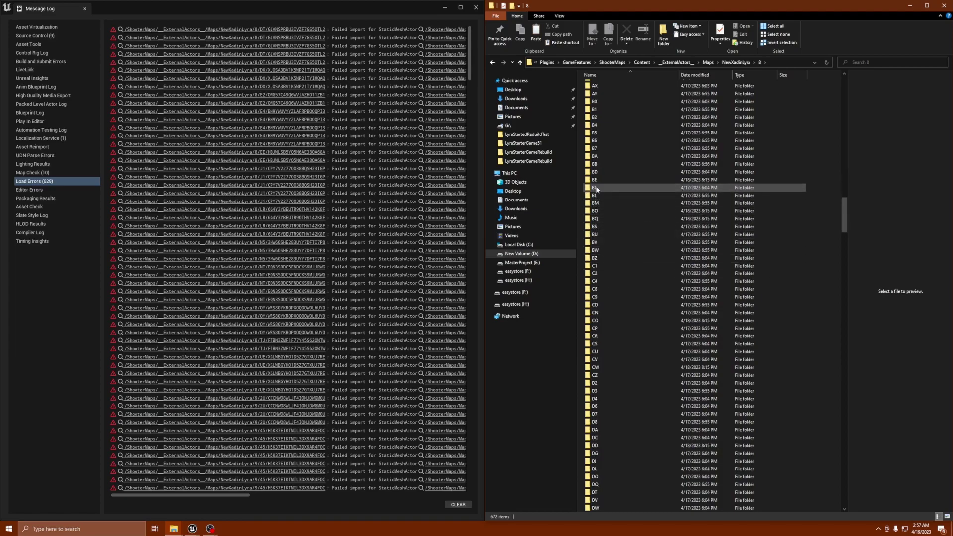
{"action": "scroll", "coordinate": [596, 176], "scroll_direction": "down", "scroll_amount": 2}
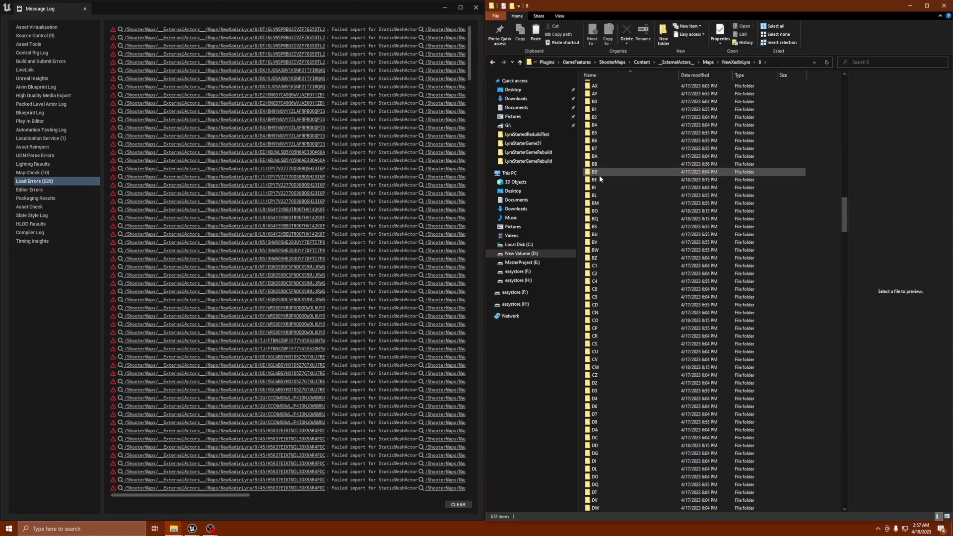
{"action": "scroll", "coordinate": [599, 175], "scroll_direction": "up", "scroll_amount": 5}
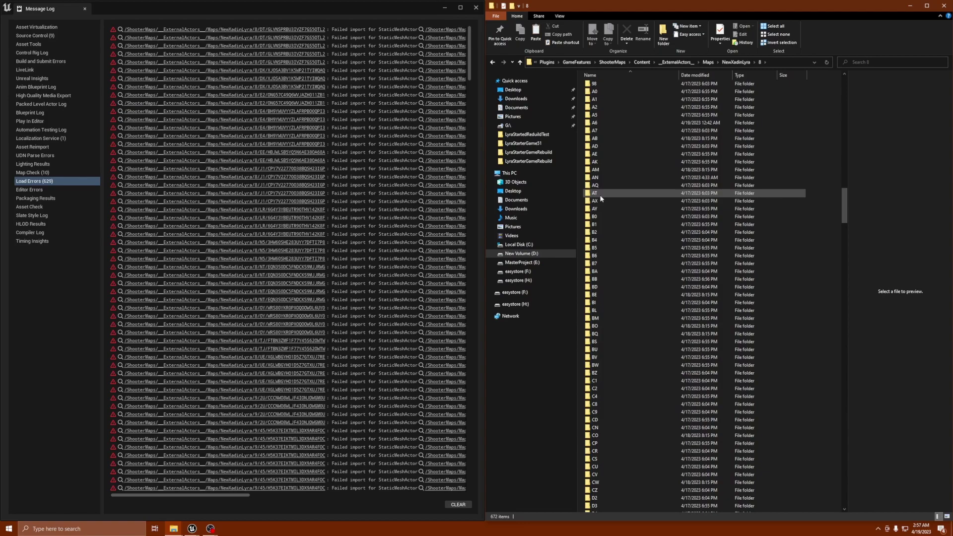
{"action": "scroll", "coordinate": [600, 195], "scroll_direction": "down", "scroll_amount": 12}
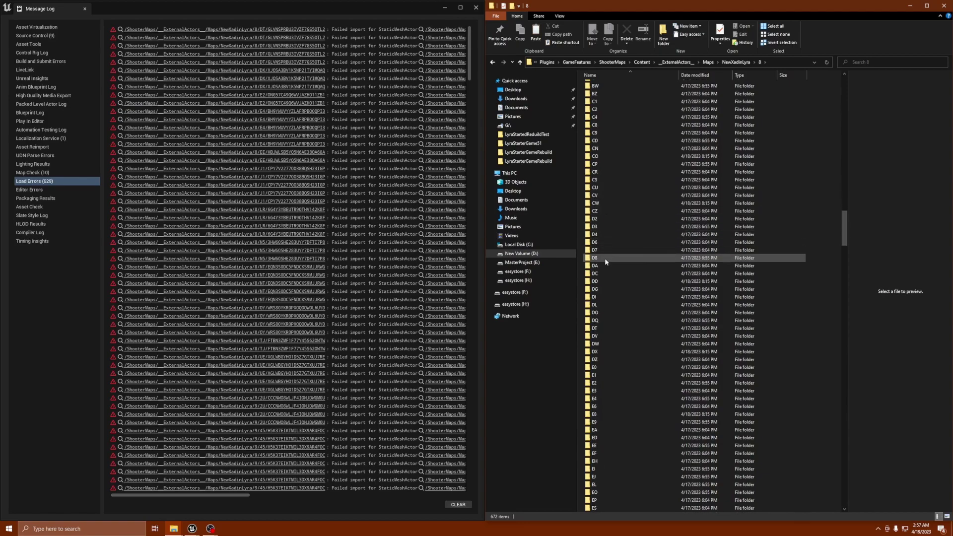
{"action": "double_click", "coordinate": [600, 328]}
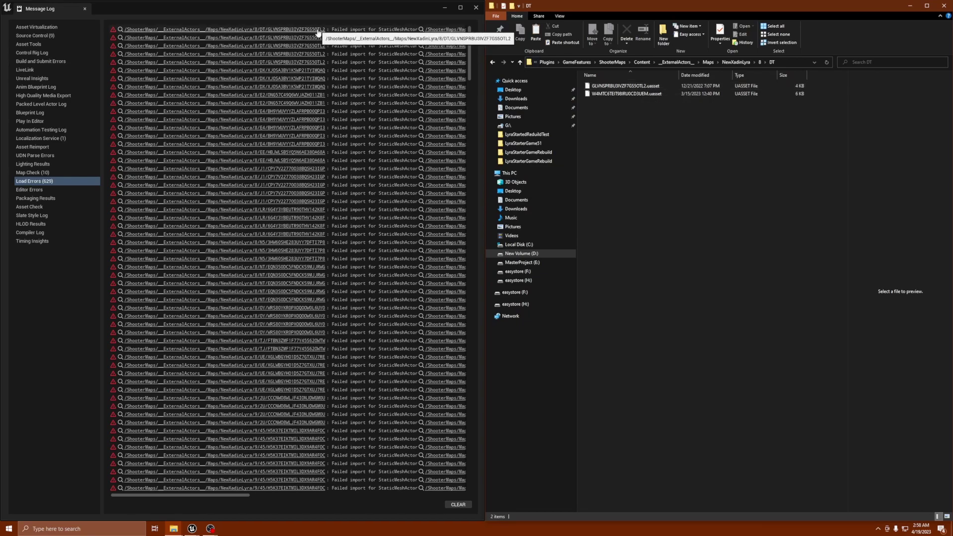
Try to delete the load error's uasset file starting with GLVNSPR from folder DT, and bring up the open Unreal Editor windows
{"action": "left_click", "coordinate": [610, 86]}
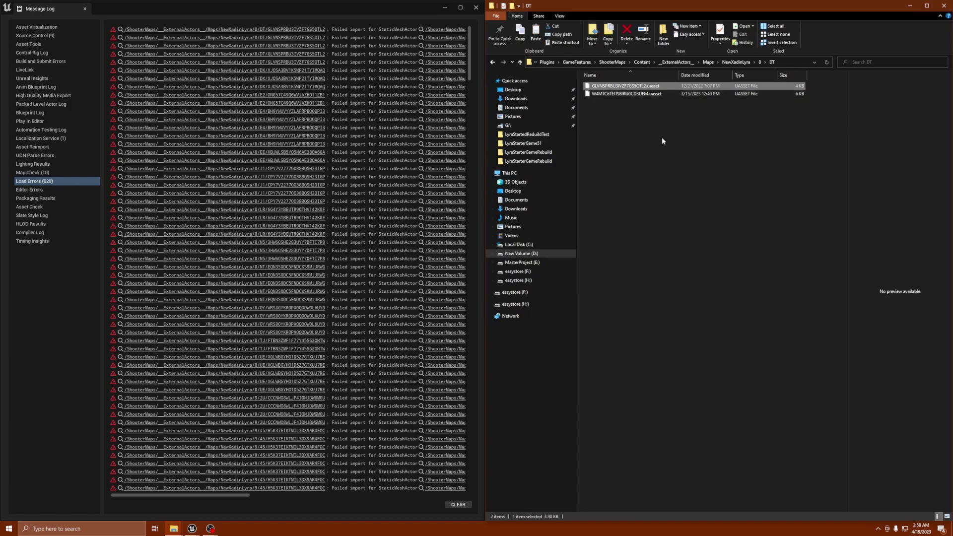
{"action": "key", "text": "Delete"}
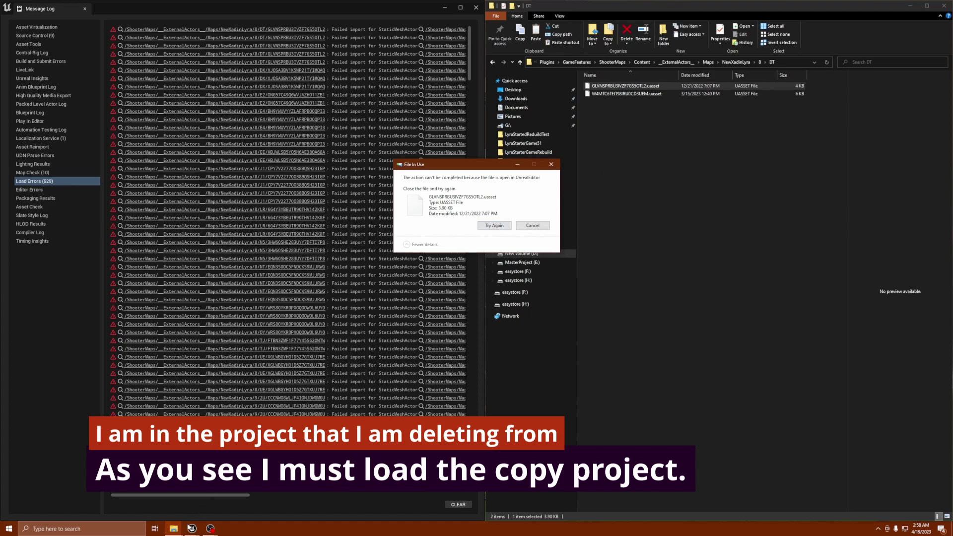
{"action": "left_click", "coordinate": [197, 531]}
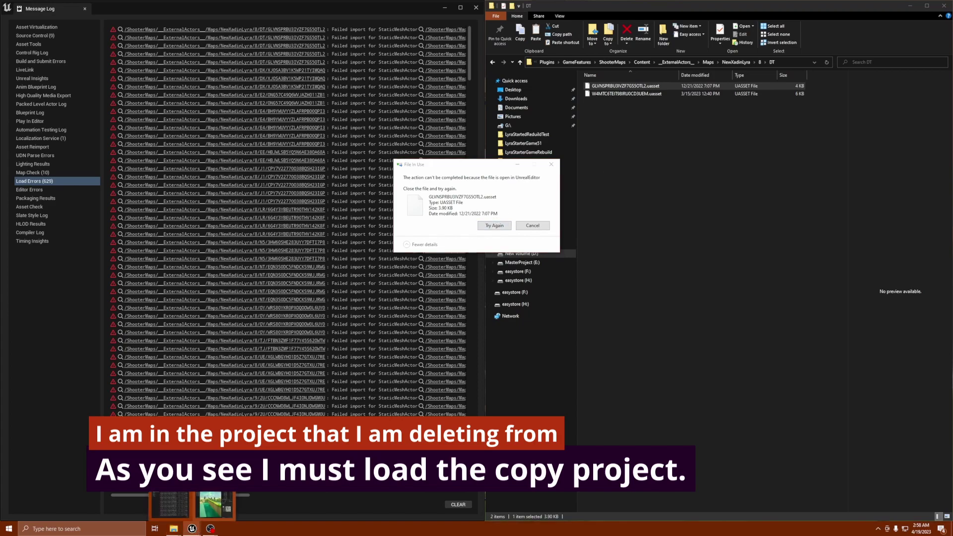
{"action": "mouse_move", "coordinate": [171, 504]}
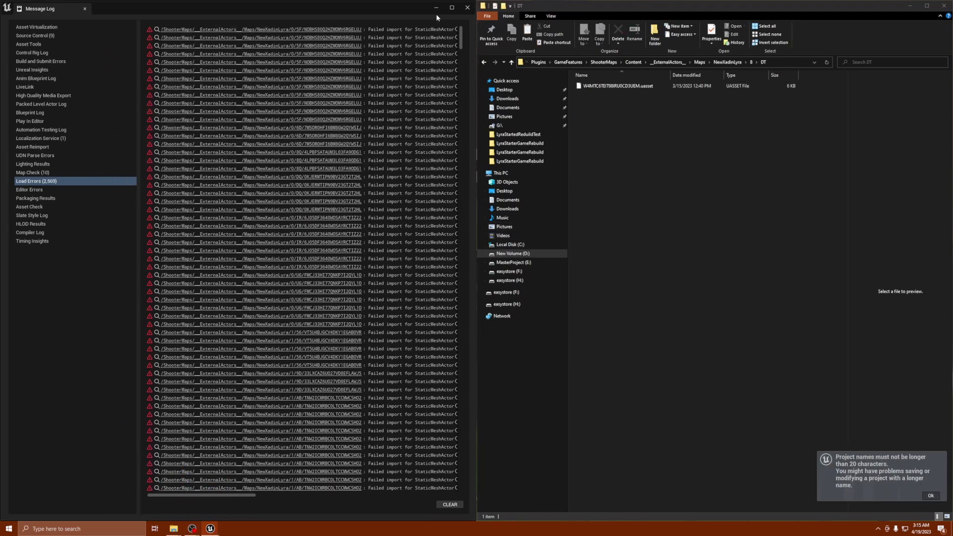
Find the load error entry following the DT ones and delete its uasset file starting with XJOSA3BV from folder 8/DX
{"action": "scroll", "coordinate": [308, 144], "scroll_direction": "down", "scroll_amount": 20}
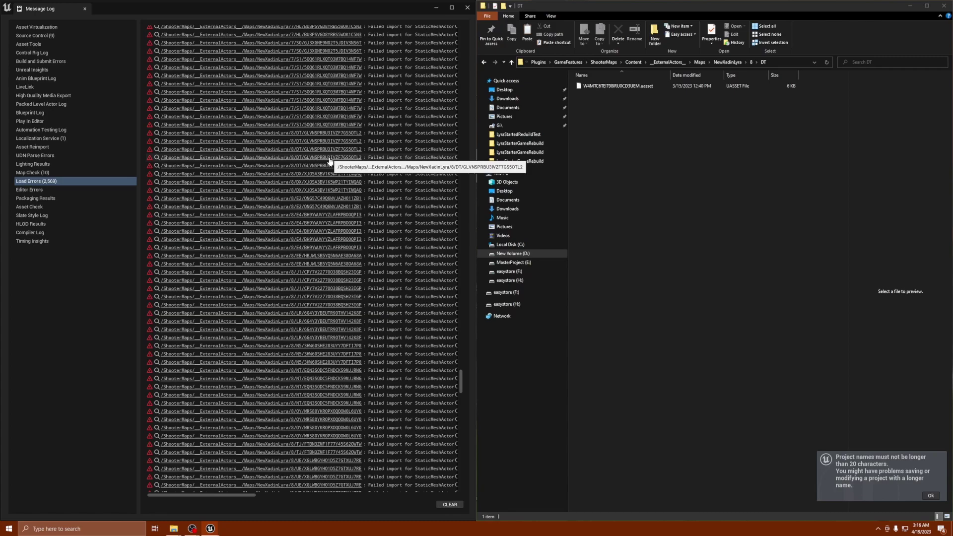
{"action": "scroll", "coordinate": [317, 149], "scroll_direction": "down", "scroll_amount": 4}
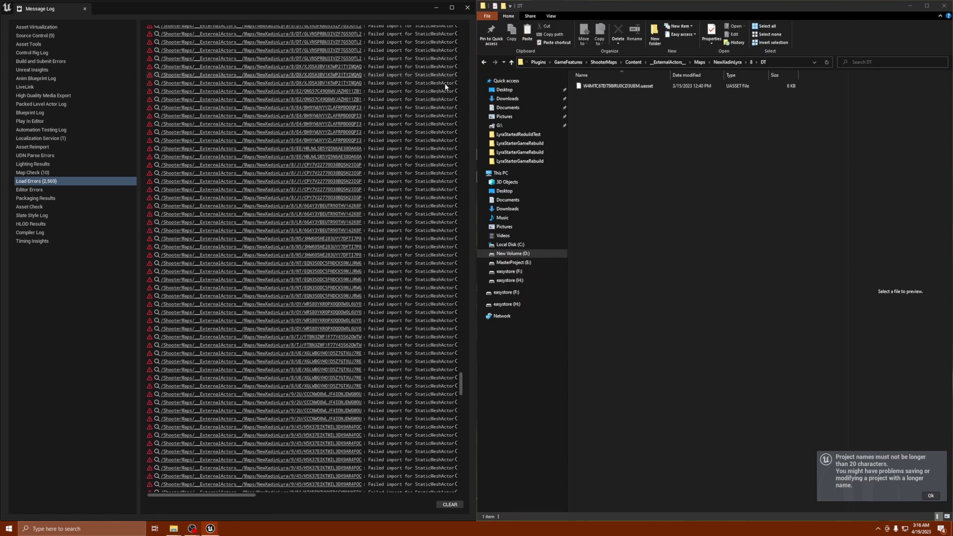
{"action": "left_click", "coordinate": [752, 62]}
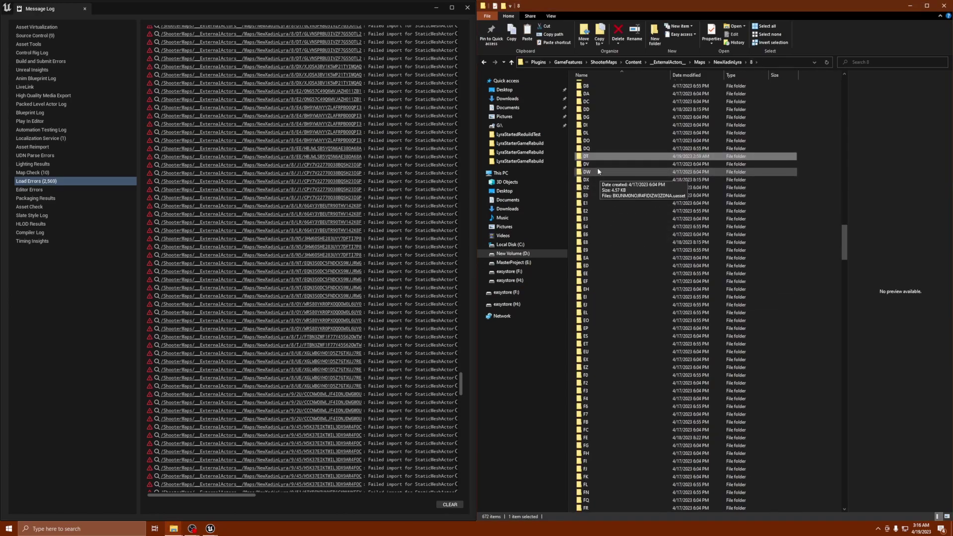
{"action": "double_click", "coordinate": [587, 179]}
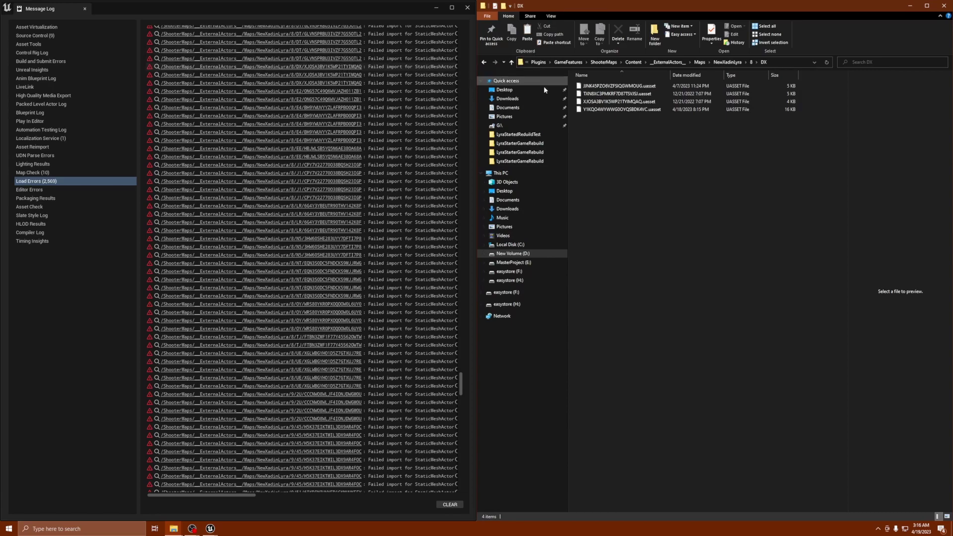
{"action": "left_click", "coordinate": [631, 103]}
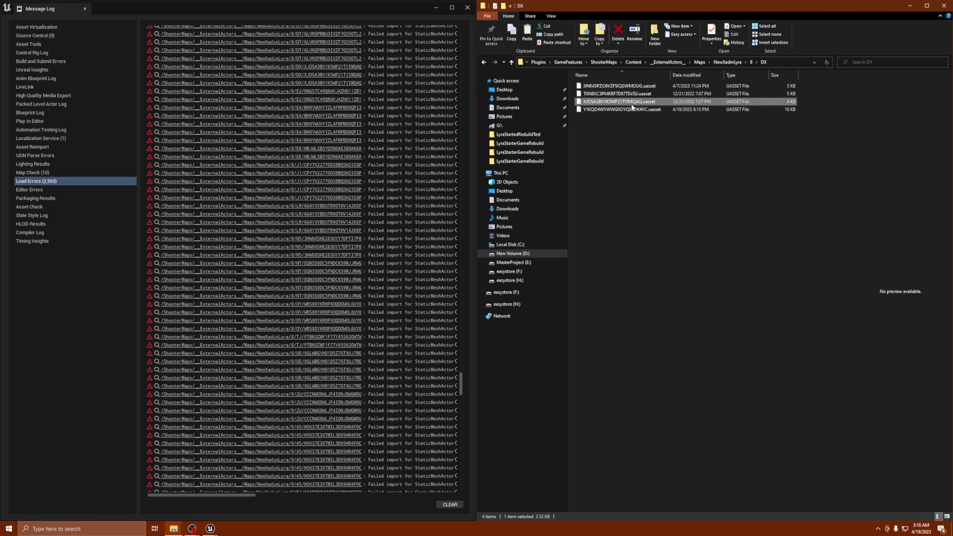
{"action": "key", "text": "Delete"}
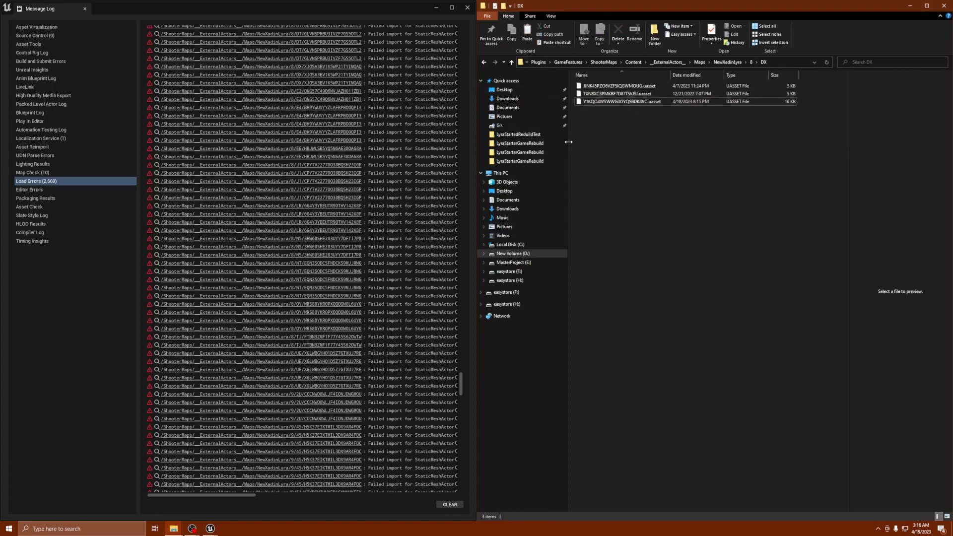
Go back to folder 8, follow the next load error into E2 and delete the uasset file starting with ONG57C49
{"action": "left_click", "coordinate": [752, 62]}
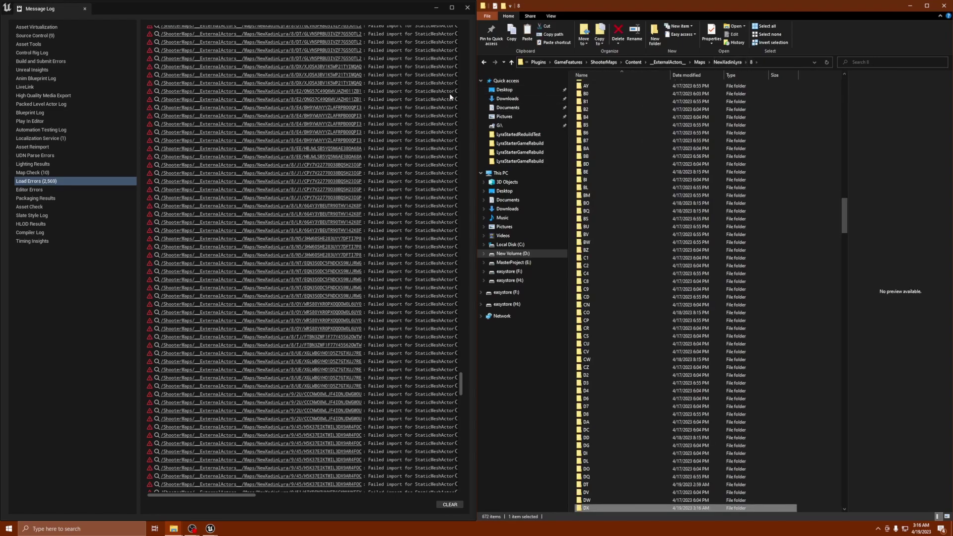
{"action": "scroll", "coordinate": [312, 87], "scroll_direction": "down", "scroll_amount": 2}
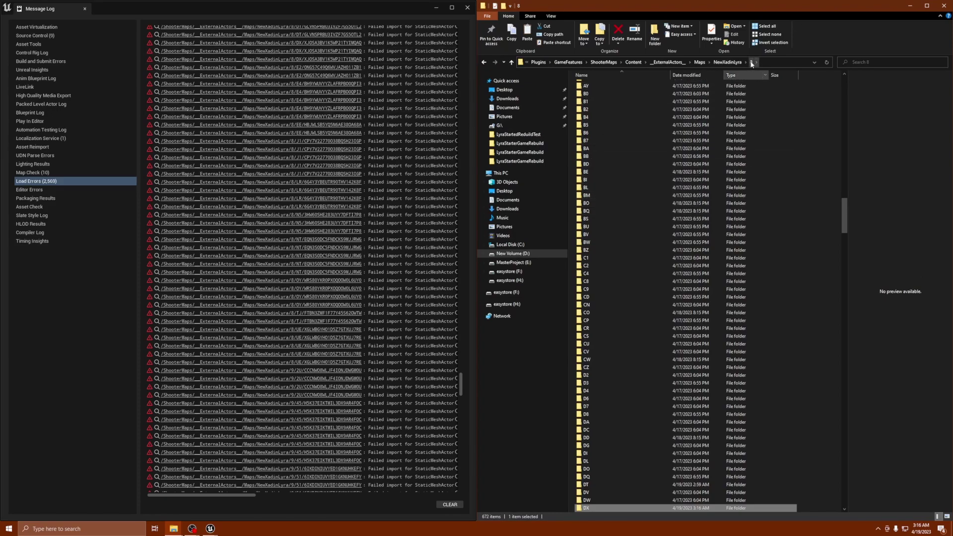
{"action": "scroll", "coordinate": [616, 257], "scroll_direction": "down", "scroll_amount": 3}
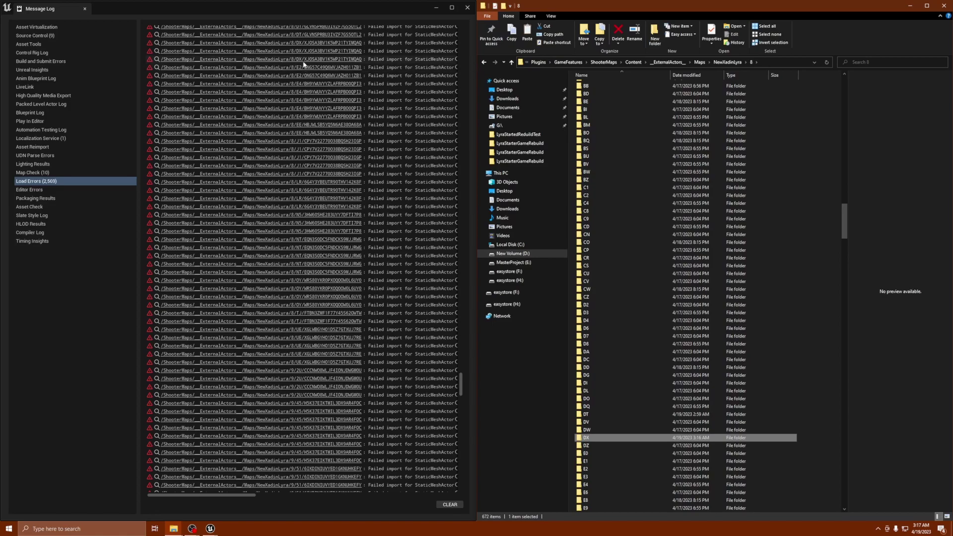
{"action": "scroll", "coordinate": [302, 74], "scroll_direction": "down", "scroll_amount": 1}
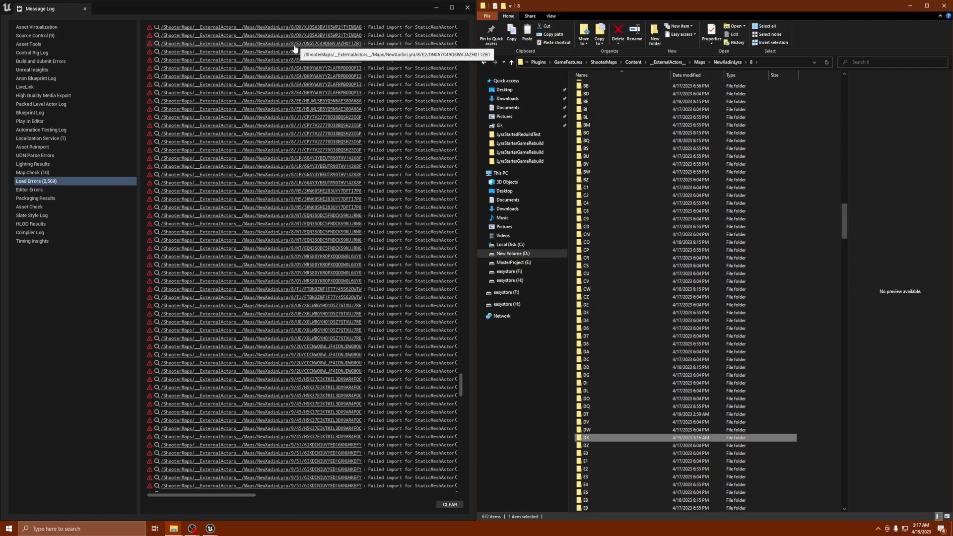
{"action": "scroll", "coordinate": [299, 47], "scroll_direction": "down", "scroll_amount": 1}
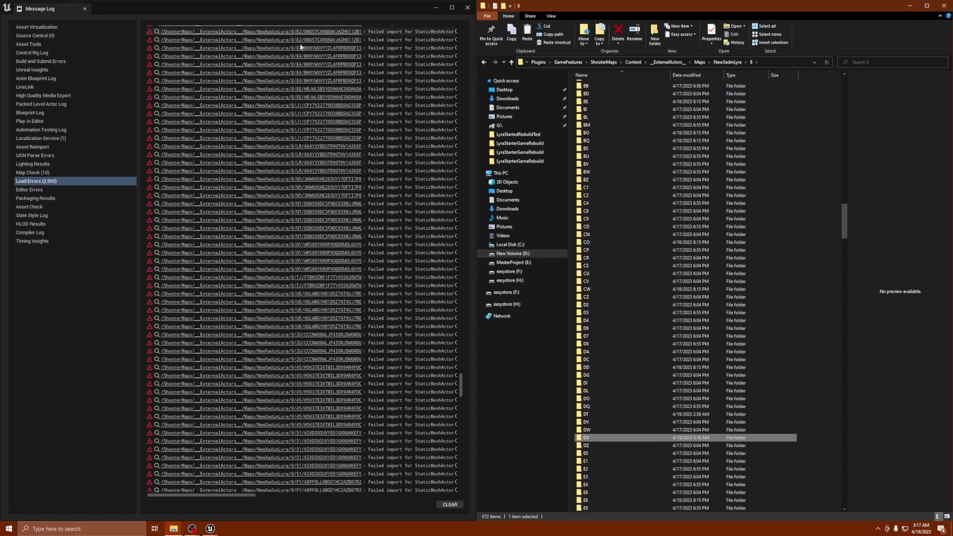
{"action": "scroll", "coordinate": [607, 243], "scroll_direction": "down", "scroll_amount": 5}
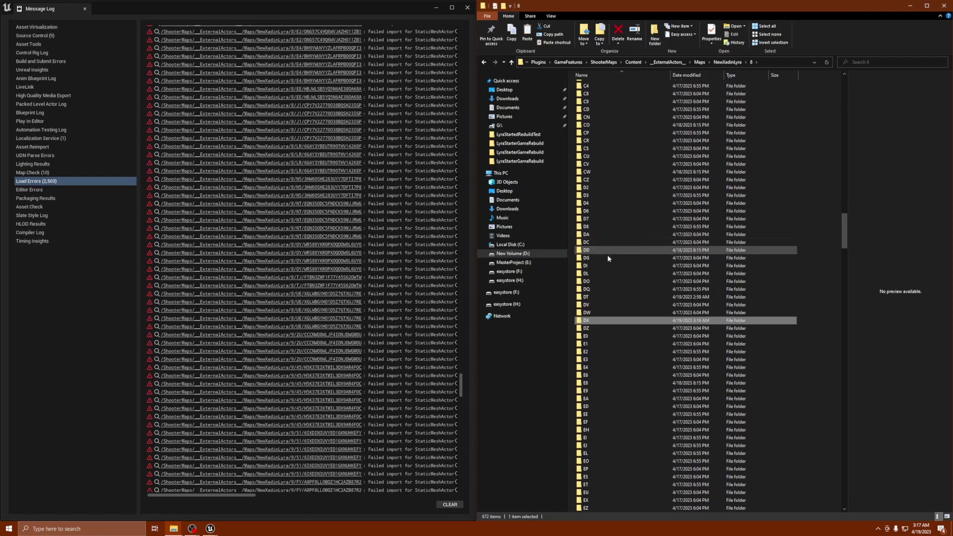
{"action": "double_click", "coordinate": [594, 351]}
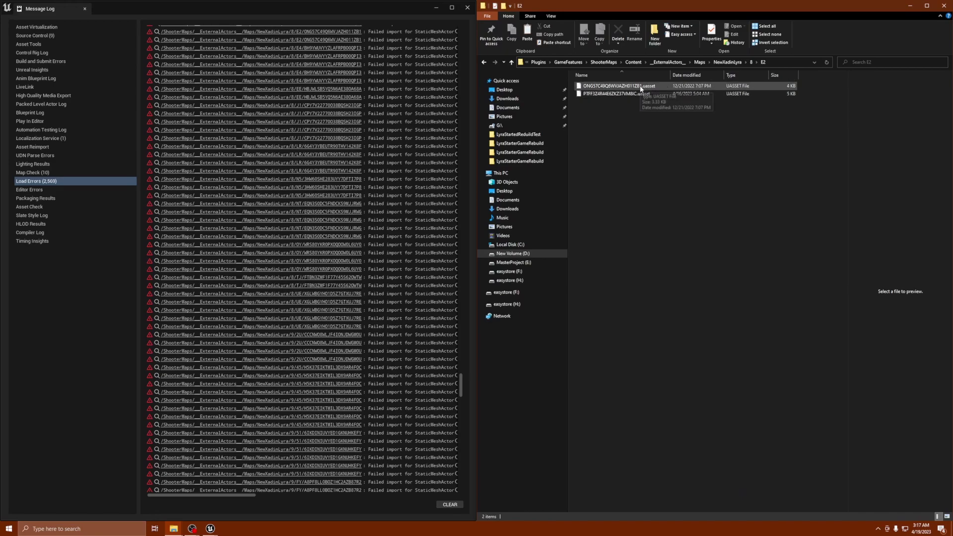
{"action": "left_click", "coordinate": [640, 88]}
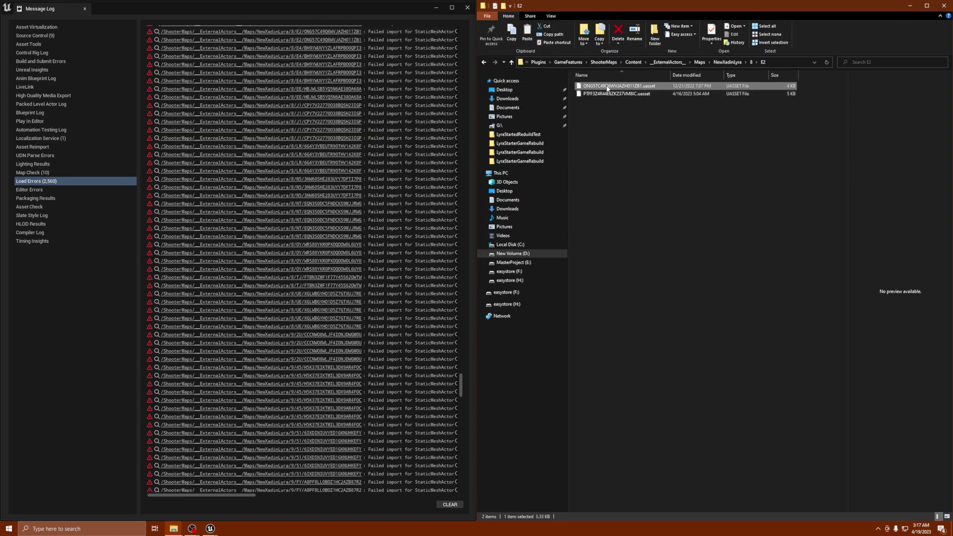
{"action": "key", "text": "Delete"}
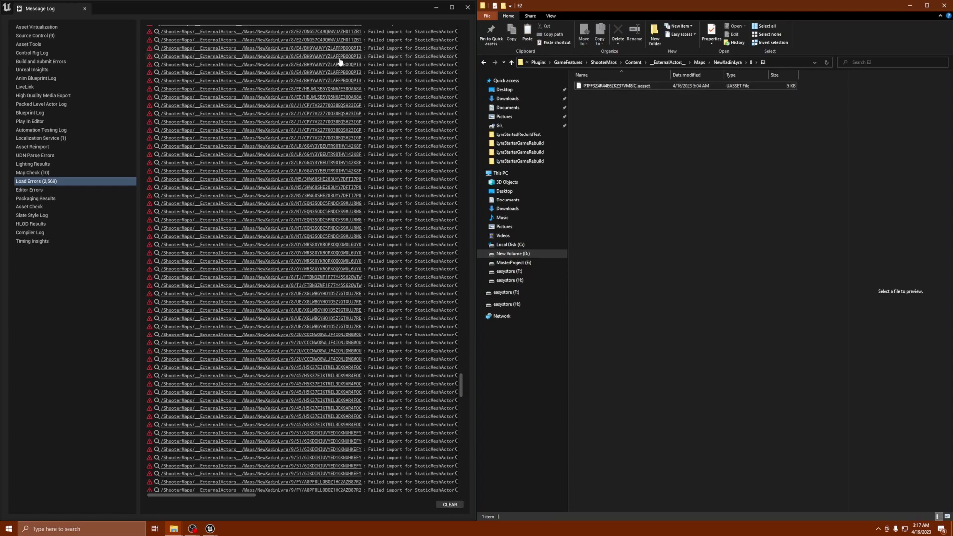
Follow the load error after the E2 entries to folder 8/E4 and delete the uasset file it names
{"action": "scroll", "coordinate": [347, 65], "scroll_direction": "down", "scroll_amount": 1}
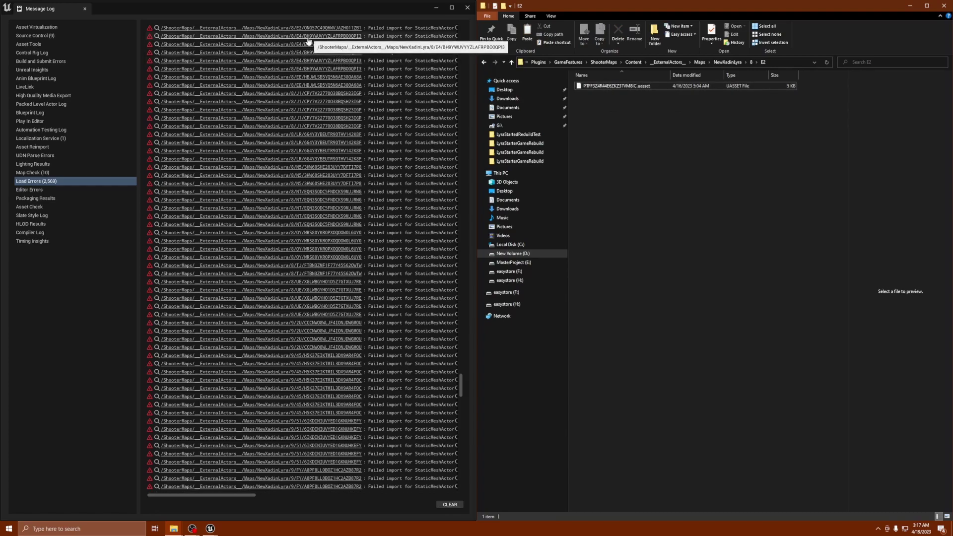
{"action": "left_click", "coordinate": [752, 63]}
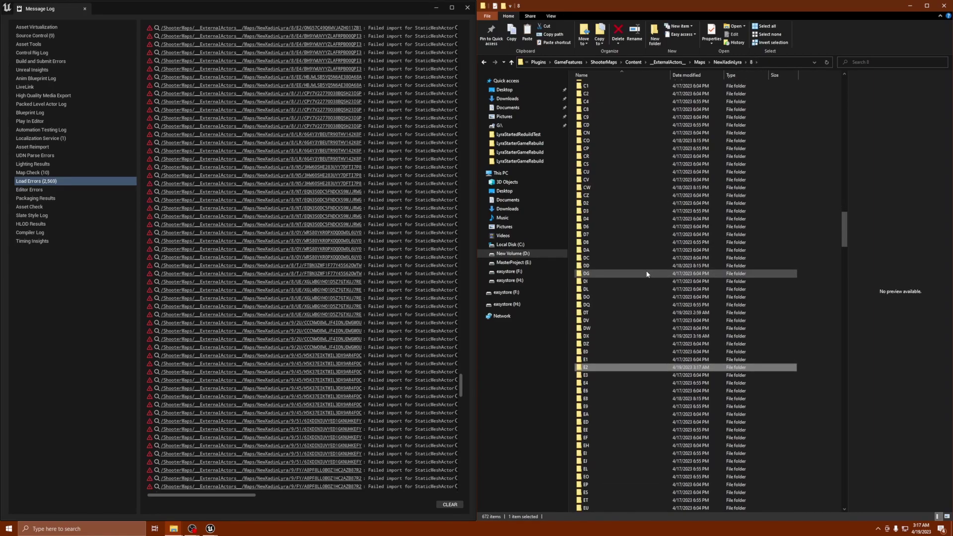
{"action": "scroll", "coordinate": [647, 274], "scroll_direction": "down", "scroll_amount": 4}
{"action": "double_click", "coordinate": [598, 289]}
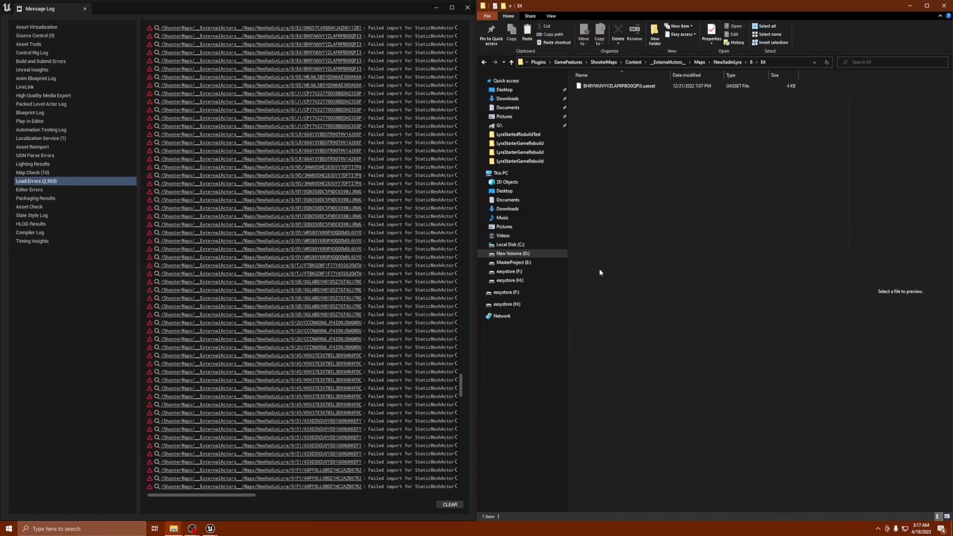
{"action": "left_click", "coordinate": [599, 86]}
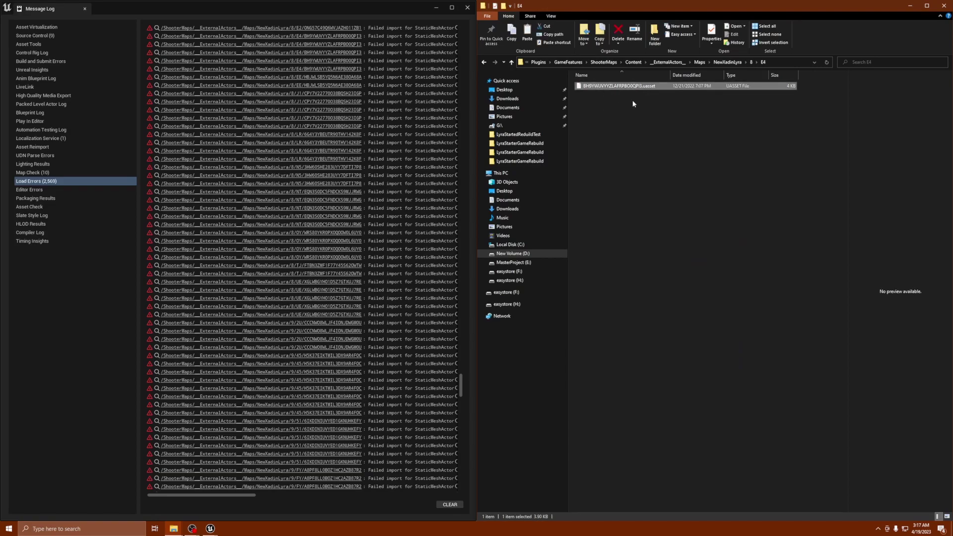
{"action": "key", "text": "Delete"}
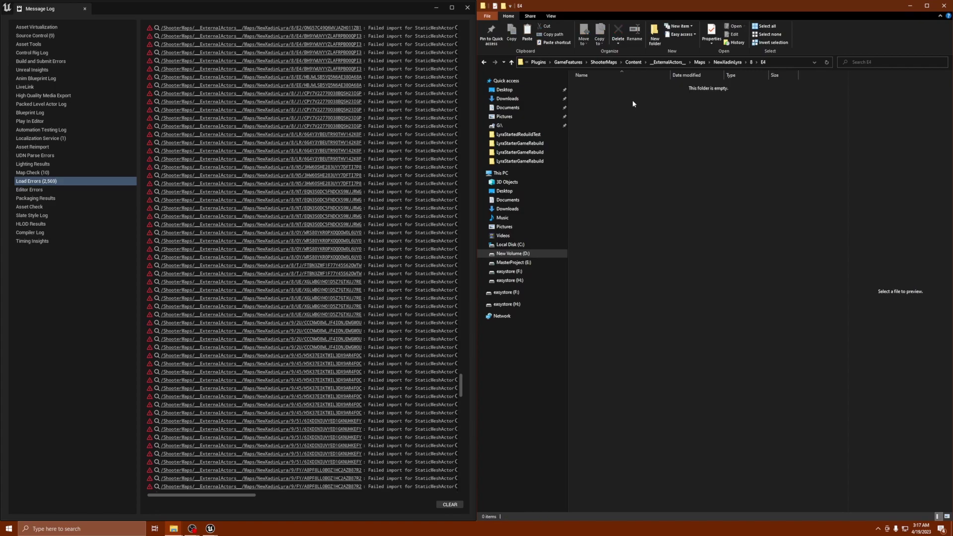
Go back to folder 8, follow the load error after the E4 entries into EE and delete the uasset file starting with HBJWL
{"action": "left_click", "coordinate": [752, 62]}
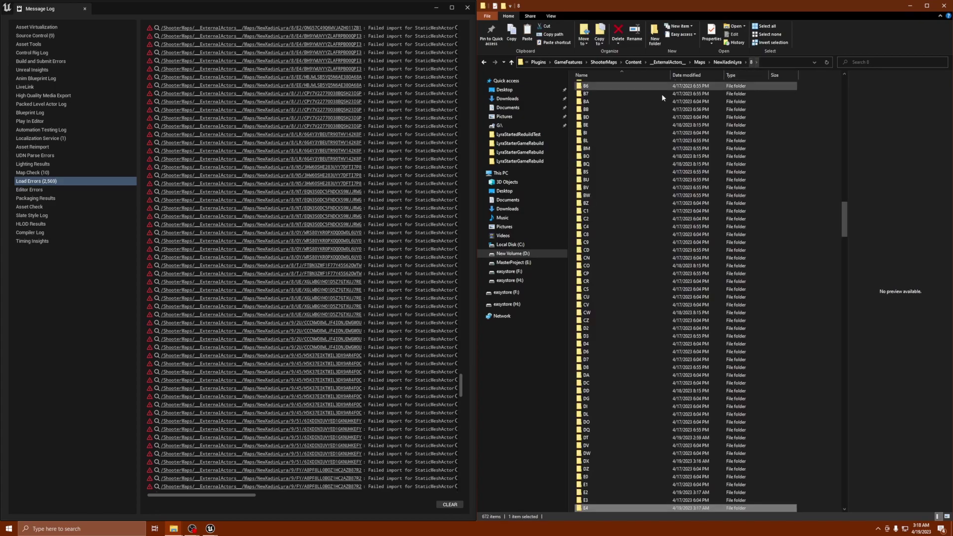
{"action": "scroll", "coordinate": [331, 89], "scroll_direction": "down", "scroll_amount": 3}
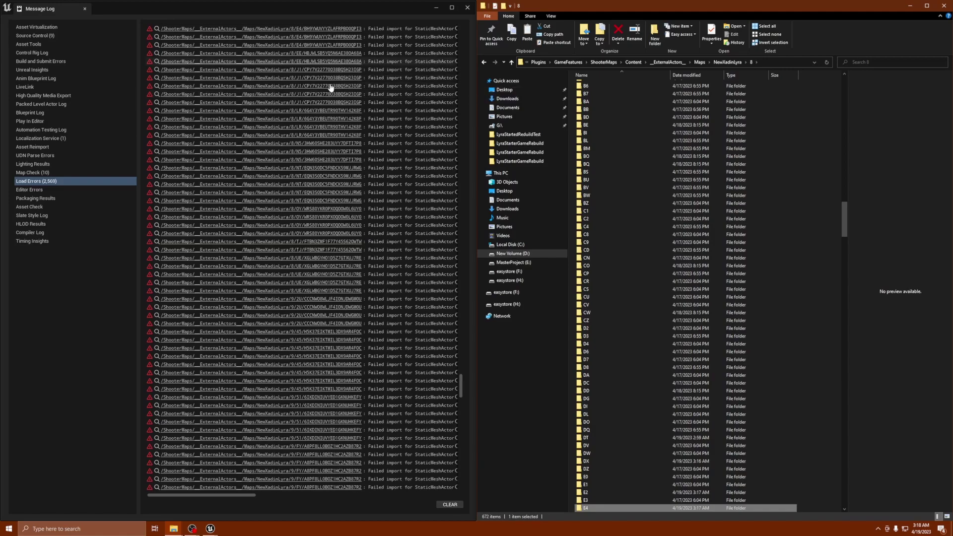
{"action": "scroll", "coordinate": [332, 87], "scroll_direction": "up", "scroll_amount": 2}
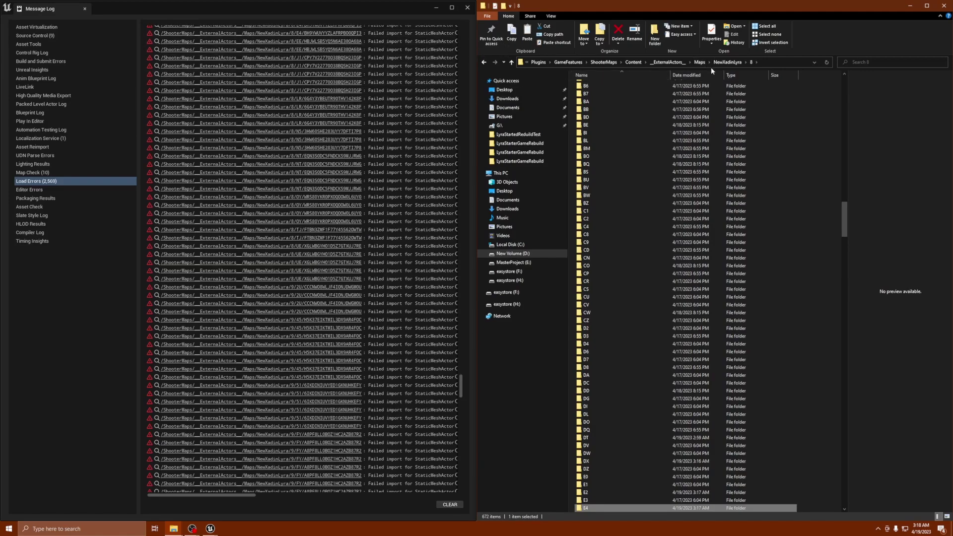
{"action": "left_click", "coordinate": [752, 64]}
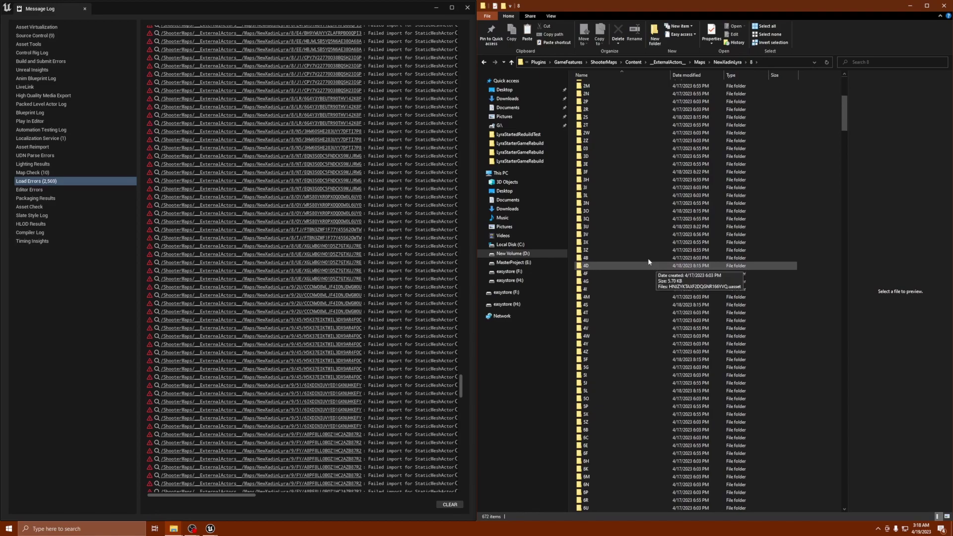
{"action": "scroll", "coordinate": [638, 261], "scroll_direction": "down", "scroll_amount": 14}
{"action": "scroll", "coordinate": [636, 263], "scroll_direction": "down", "scroll_amount": 20}
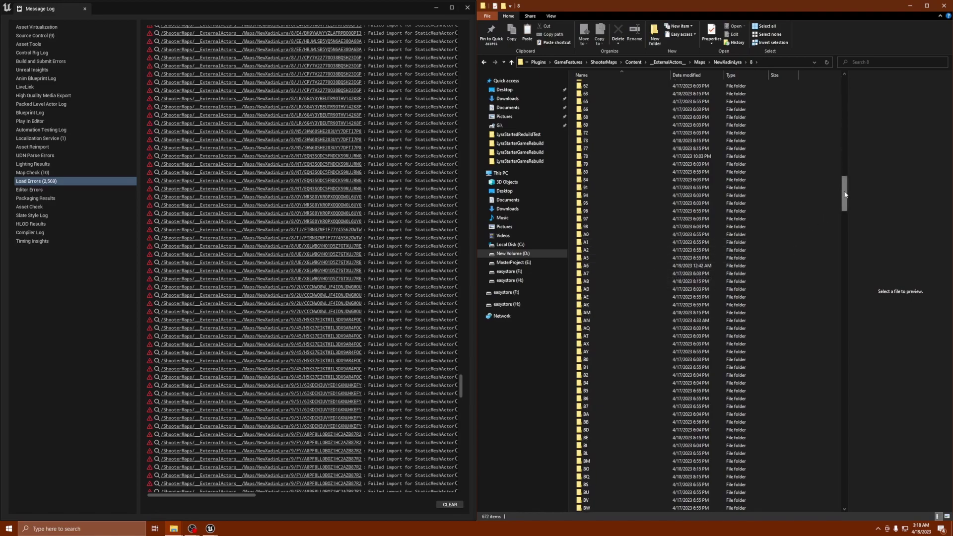
{"action": "left_click_drag", "start_coordinate": [846, 194], "coordinate": [831, 258]}
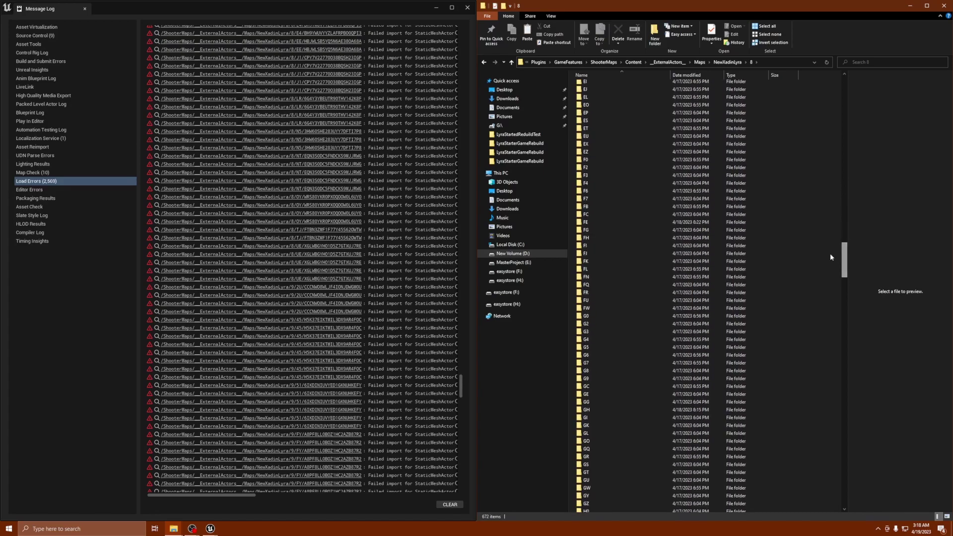
{"action": "scroll", "coordinate": [603, 228], "scroll_direction": "up", "scroll_amount": 2}
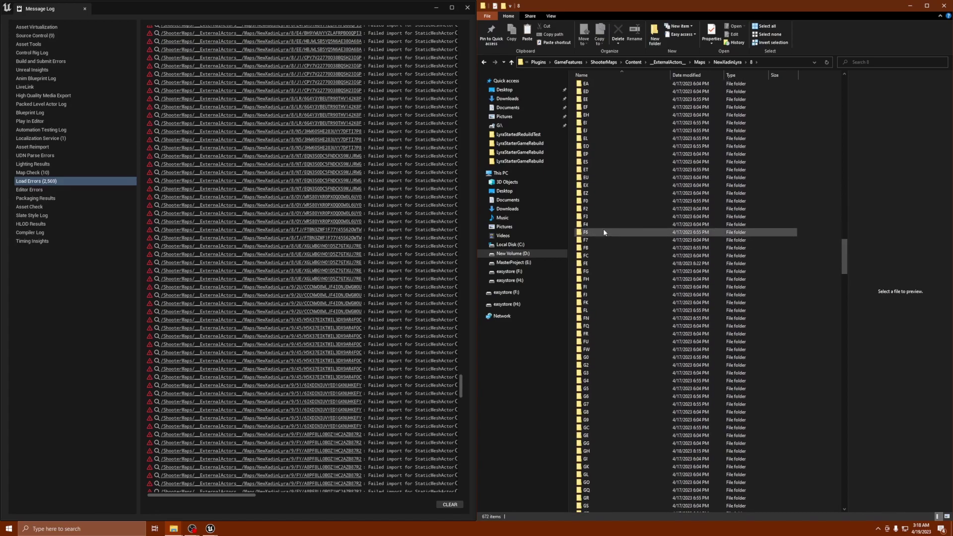
{"action": "double_click", "coordinate": [591, 100]}
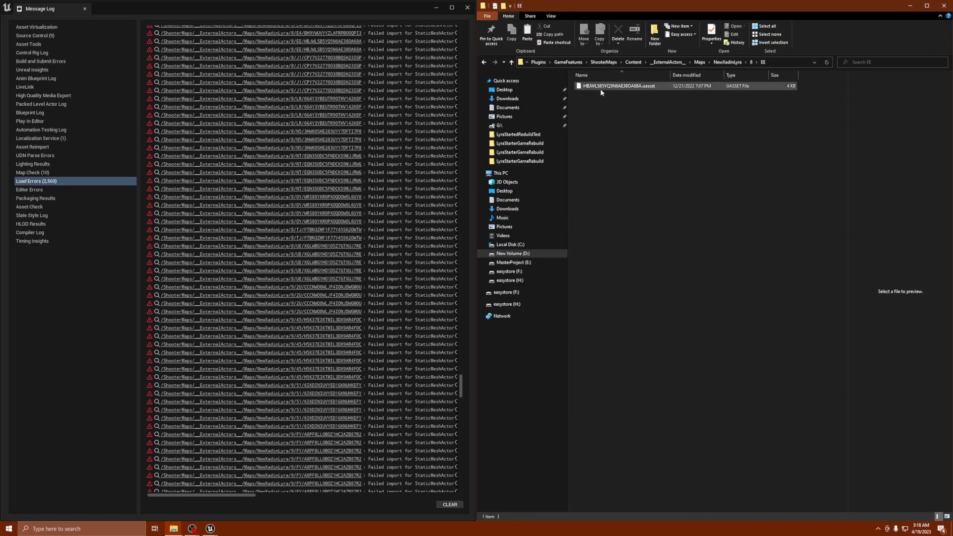
{"action": "left_click", "coordinate": [600, 87]}
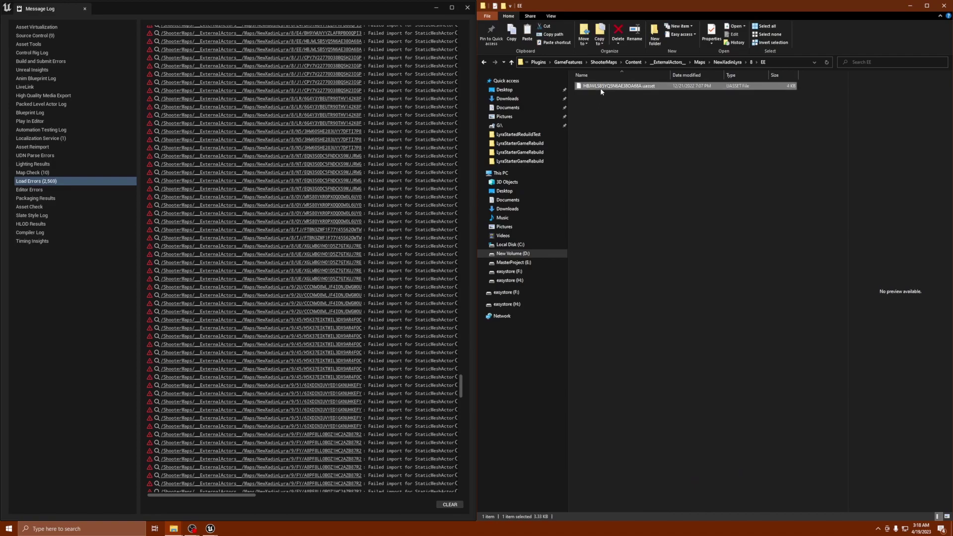
{"action": "key", "text": "Delete"}
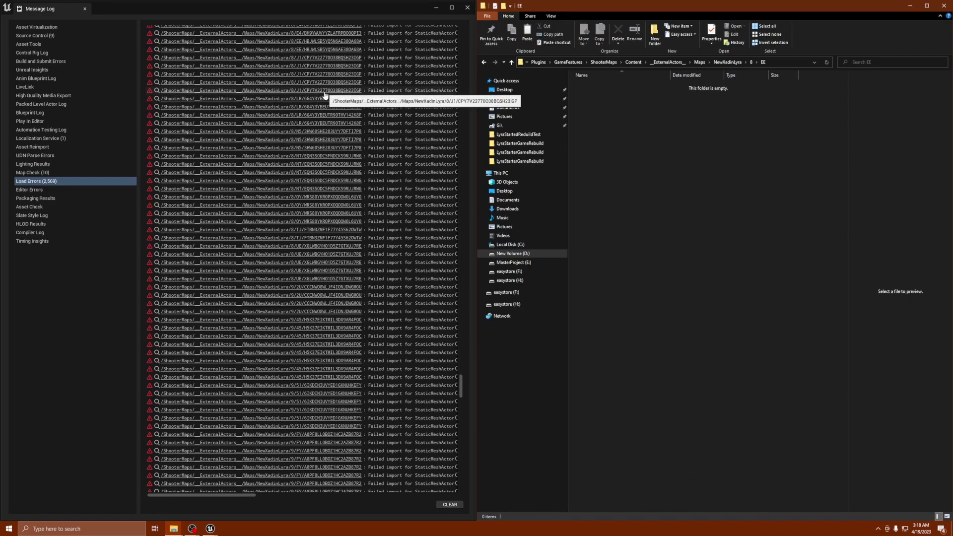
Follow the load errors listed after EE to folder 8/J1 and delete the uasset file starting with CPY7V
{"action": "scroll", "coordinate": [325, 94], "scroll_direction": "down", "scroll_amount": 1}
{"action": "scroll", "coordinate": [325, 94], "scroll_direction": "down", "scroll_amount": 1}
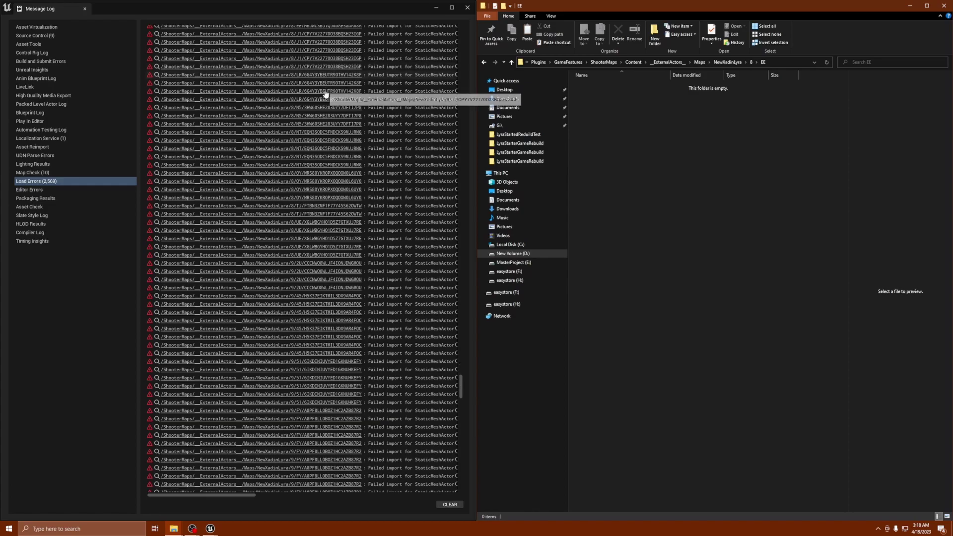
{"action": "left_click", "coordinate": [752, 63]}
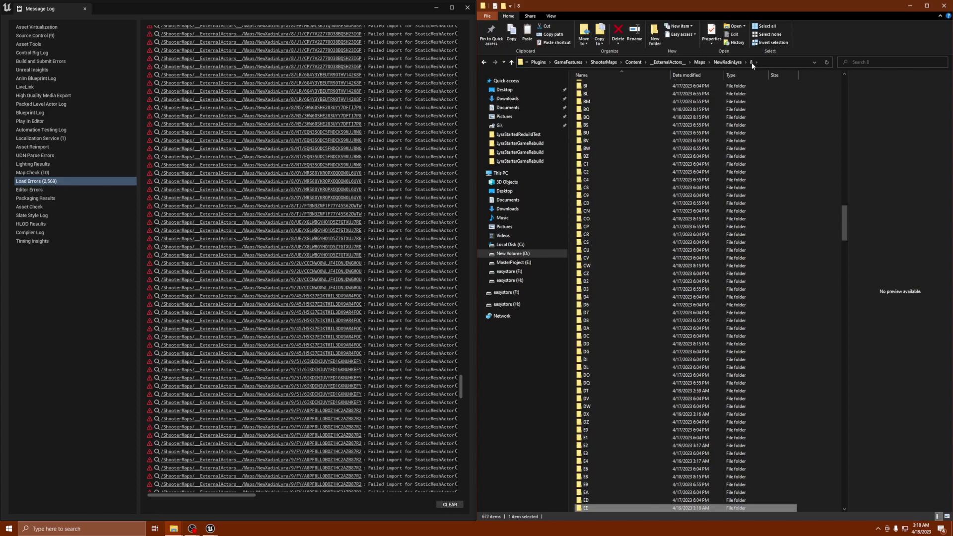
{"action": "scroll", "coordinate": [626, 371], "scroll_direction": "down", "scroll_amount": 20}
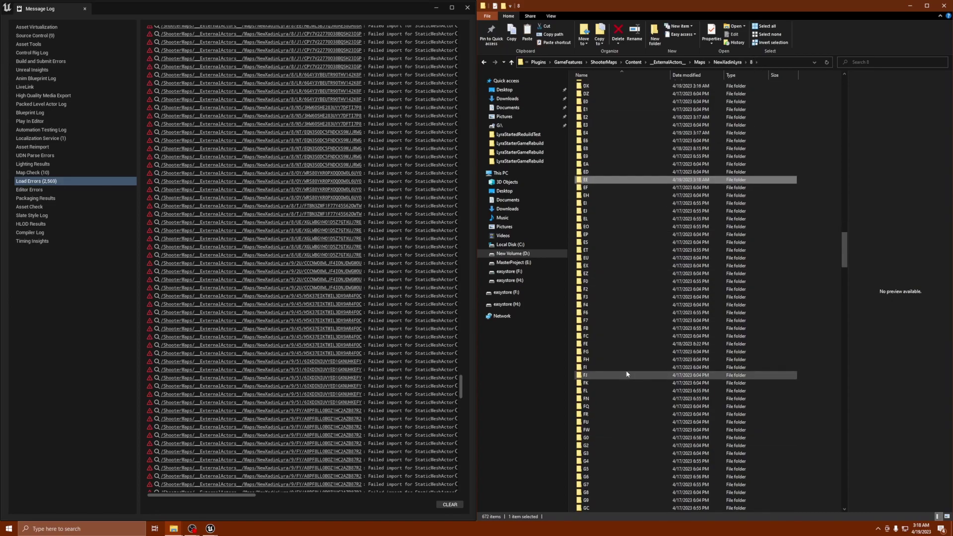
{"action": "scroll", "coordinate": [628, 371], "scroll_direction": "down", "scroll_amount": 11}
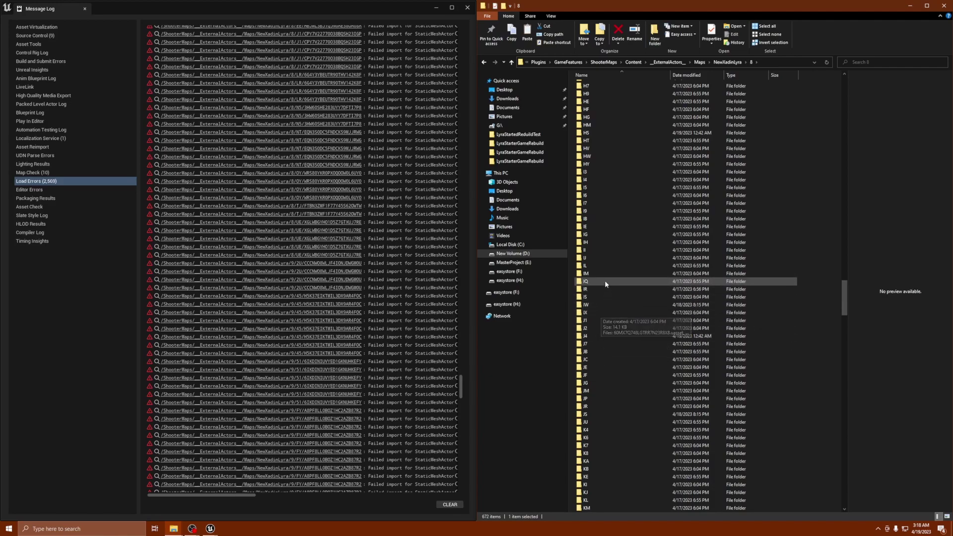
{"action": "mouse_move", "coordinate": [595, 323]}
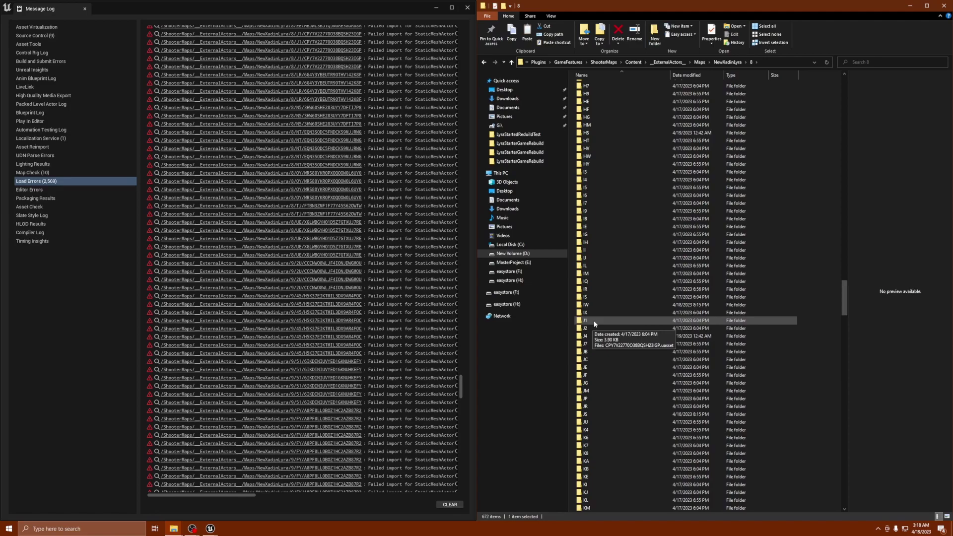
{"action": "double_click", "coordinate": [595, 321]}
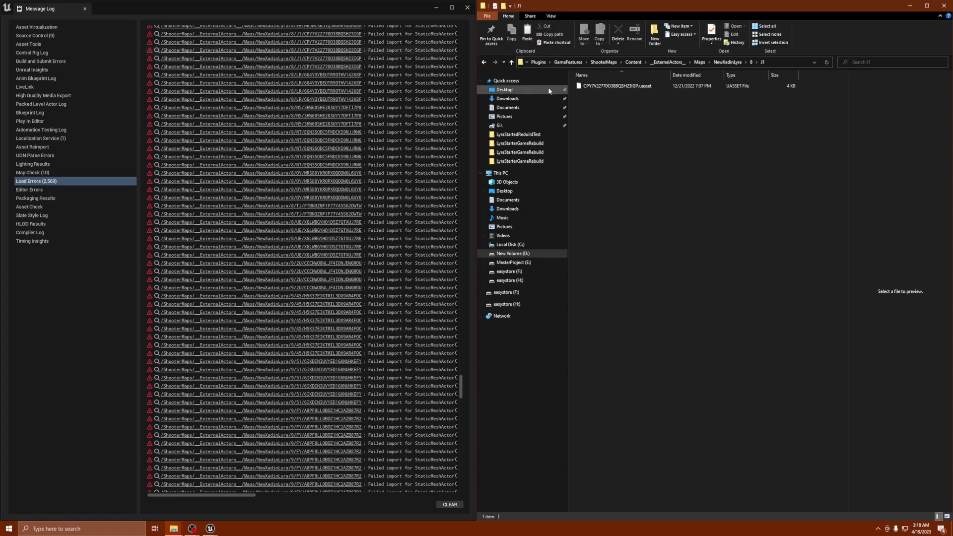
{"action": "left_click", "coordinate": [626, 89]}
{"action": "key", "text": "Delete"}
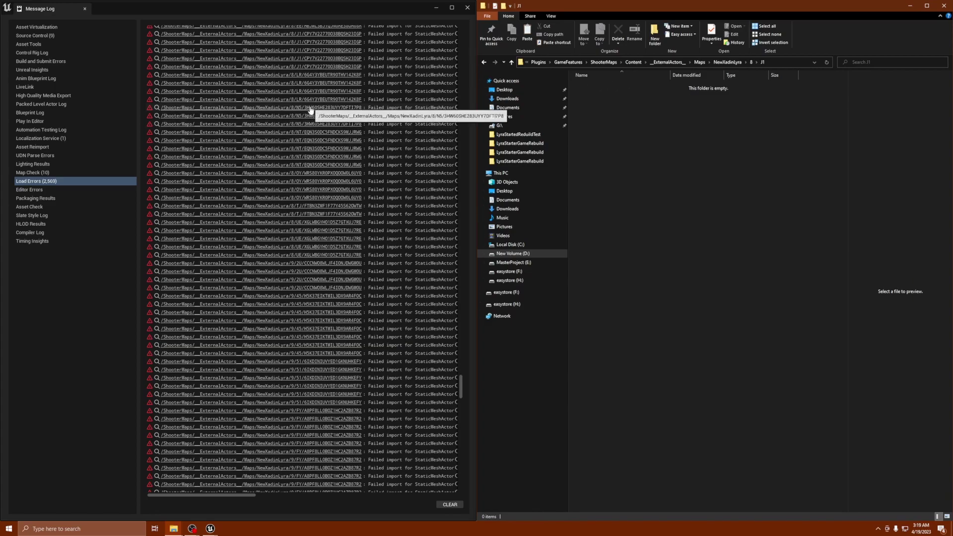
Return to folder 8, open LR from the next load error and delete only the uasset file starting with 6G4Y3YBE
{"action": "scroll", "coordinate": [311, 110], "scroll_direction": "down", "scroll_amount": 3}
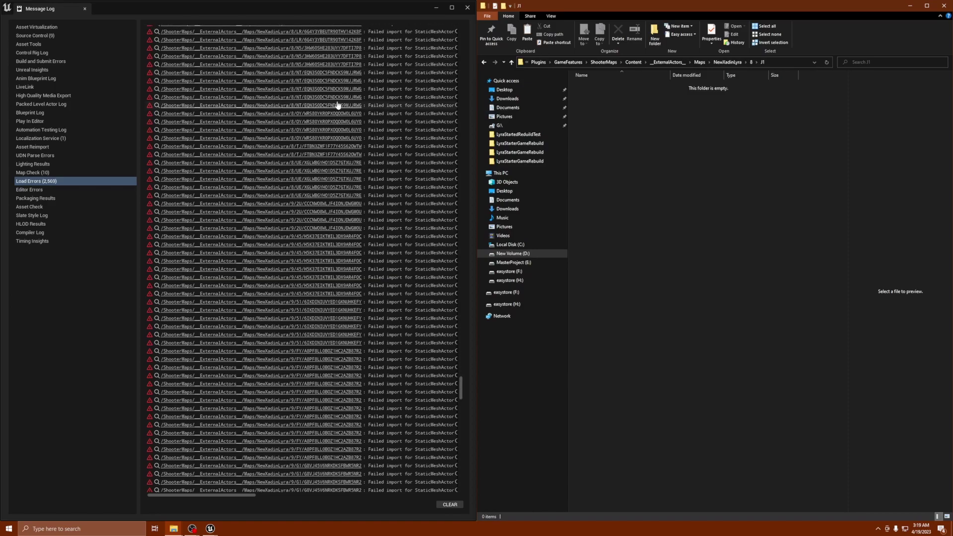
{"action": "left_click", "coordinate": [750, 62]}
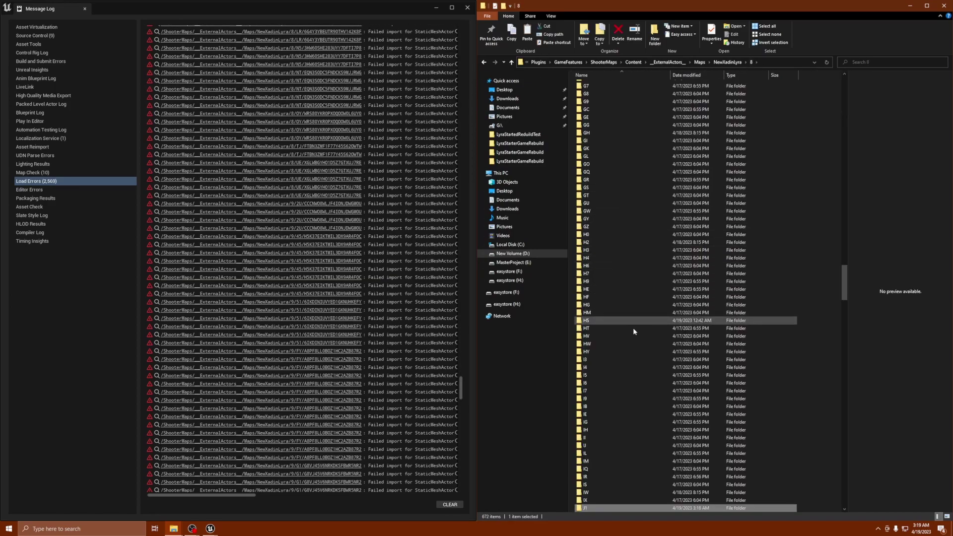
{"action": "scroll", "coordinate": [633, 330], "scroll_direction": "down", "scroll_amount": 7}
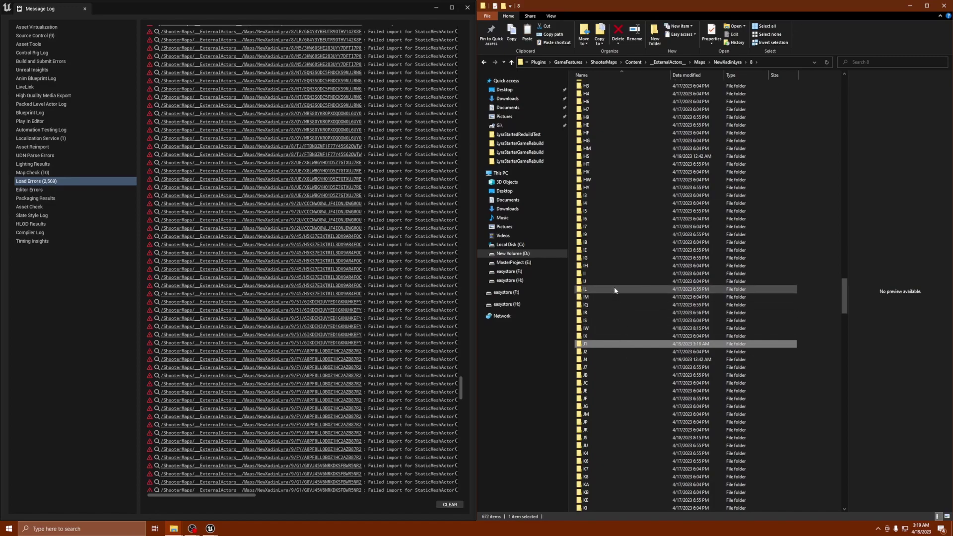
{"action": "scroll", "coordinate": [599, 329], "scroll_direction": "down", "scroll_amount": 11}
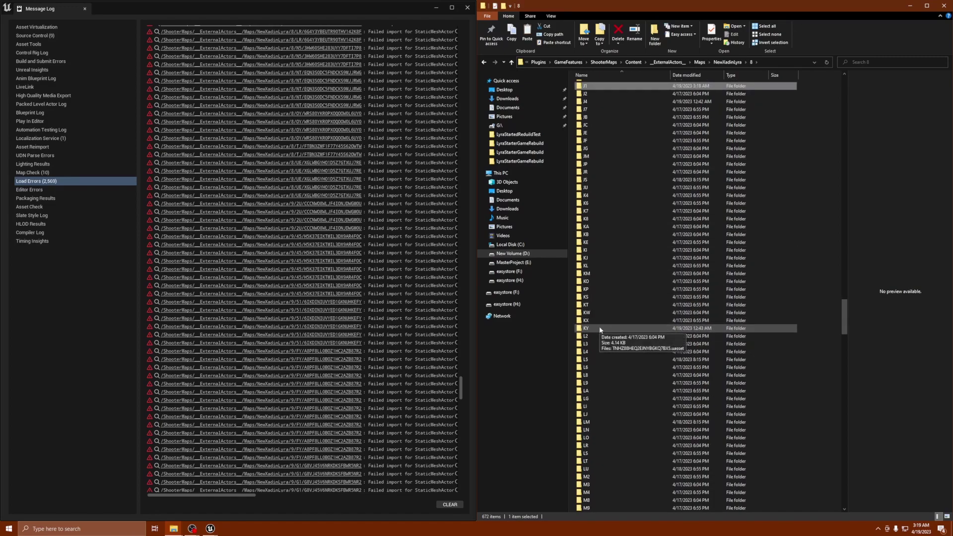
{"action": "scroll", "coordinate": [599, 330], "scroll_direction": "up", "scroll_amount": 4}
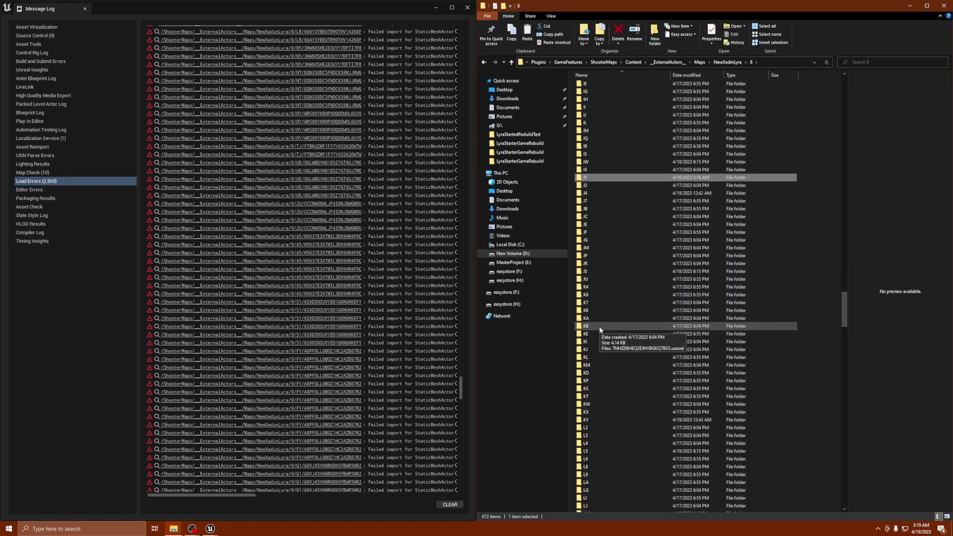
{"action": "scroll", "coordinate": [600, 329], "scroll_direction": "up", "scroll_amount": 3}
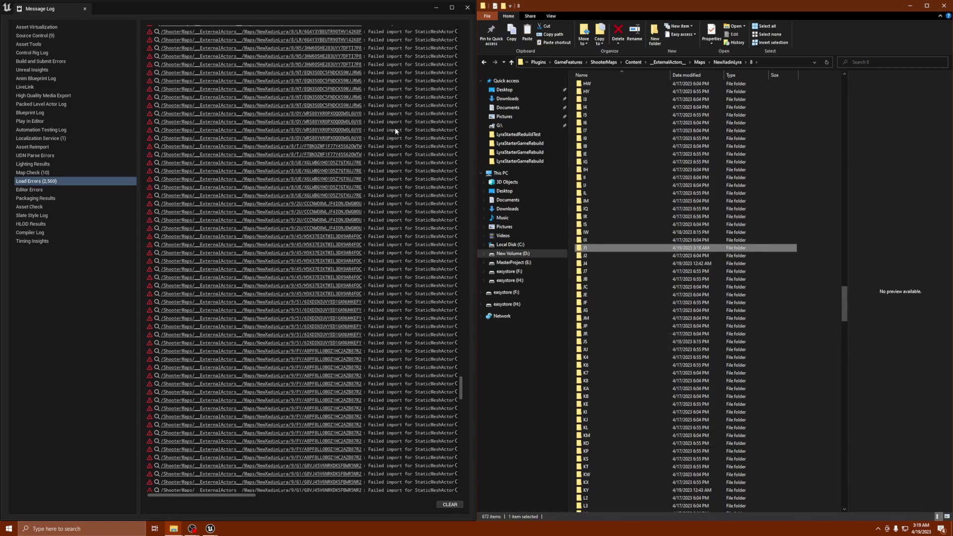
{"action": "scroll", "coordinate": [641, 327], "scroll_direction": "down", "scroll_amount": 7}
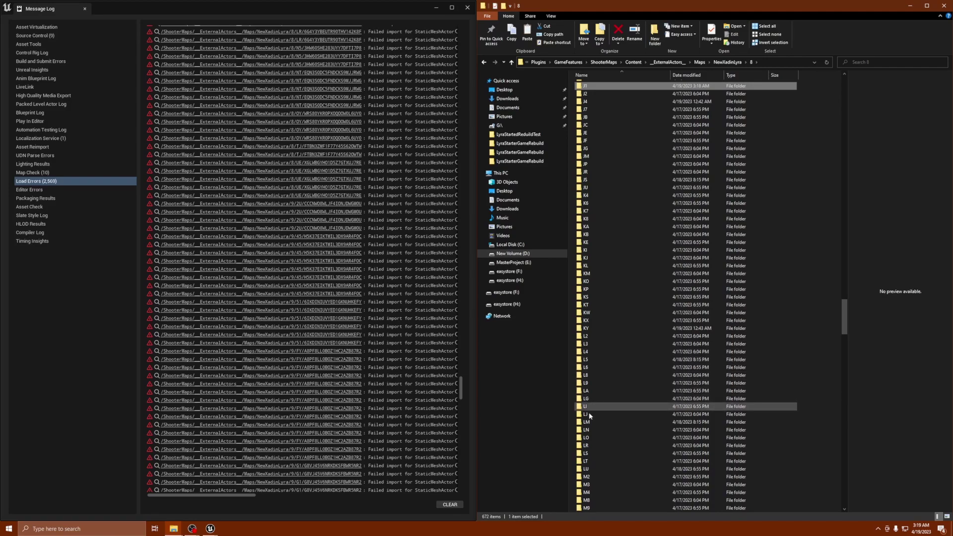
{"action": "double_click", "coordinate": [589, 446]}
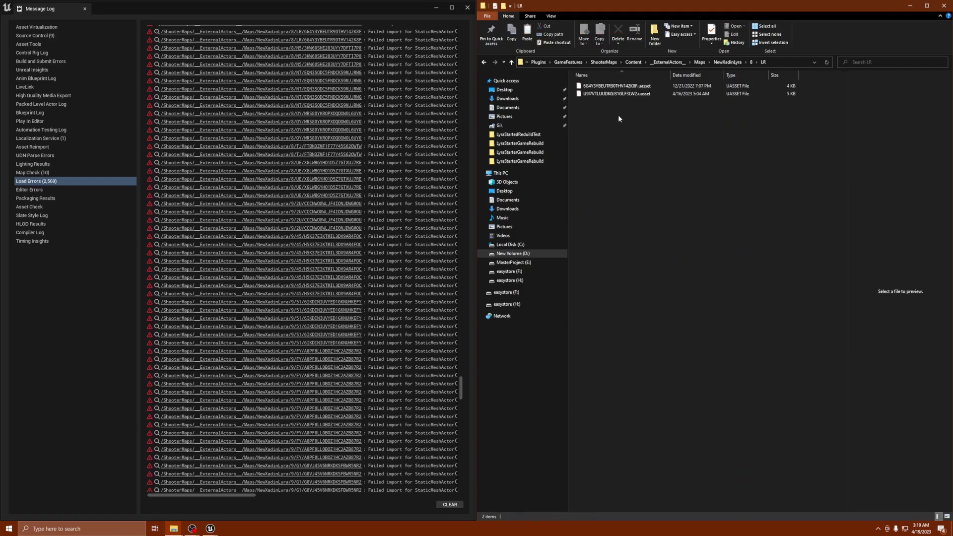
{"action": "left_click", "coordinate": [633, 87]}
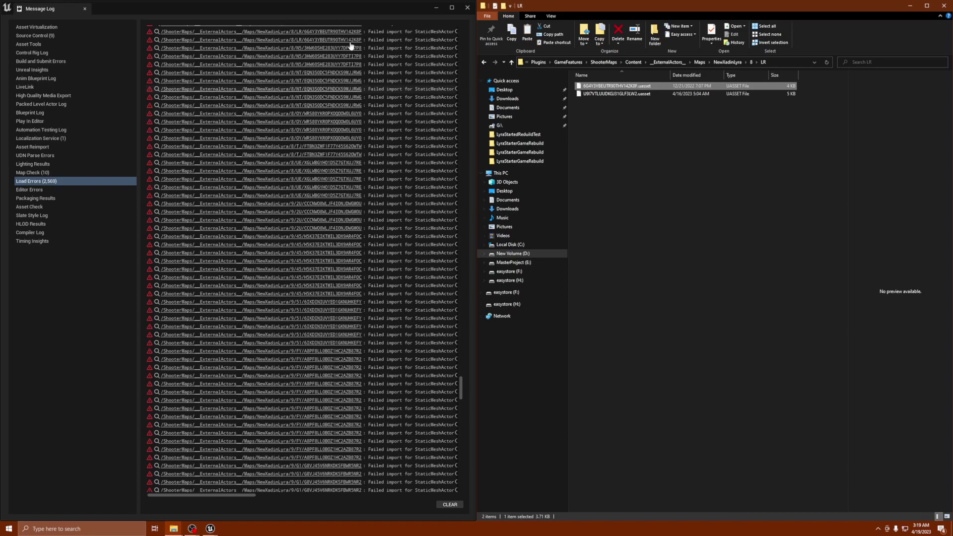
{"action": "key", "text": "Delete"}
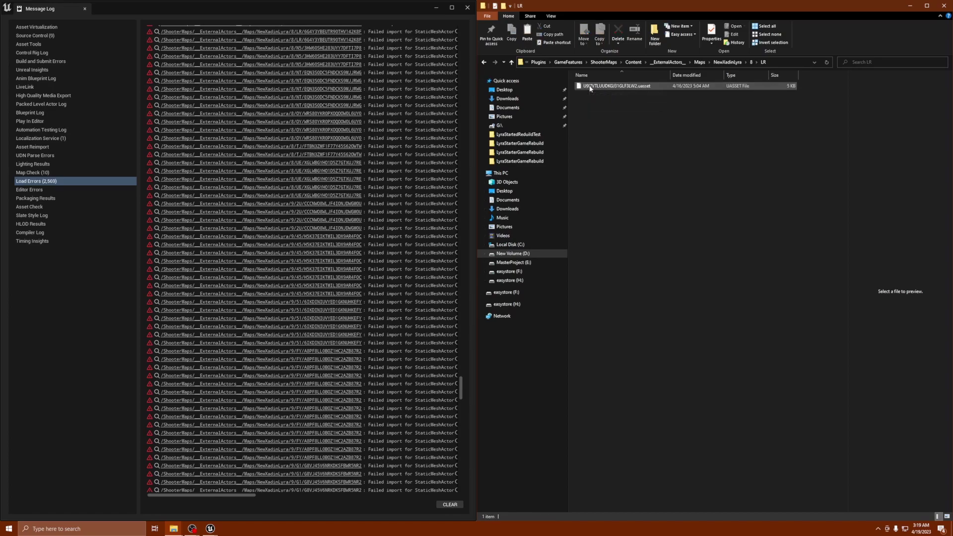
{"action": "scroll", "coordinate": [346, 50], "scroll_direction": "down", "scroll_amount": 1}
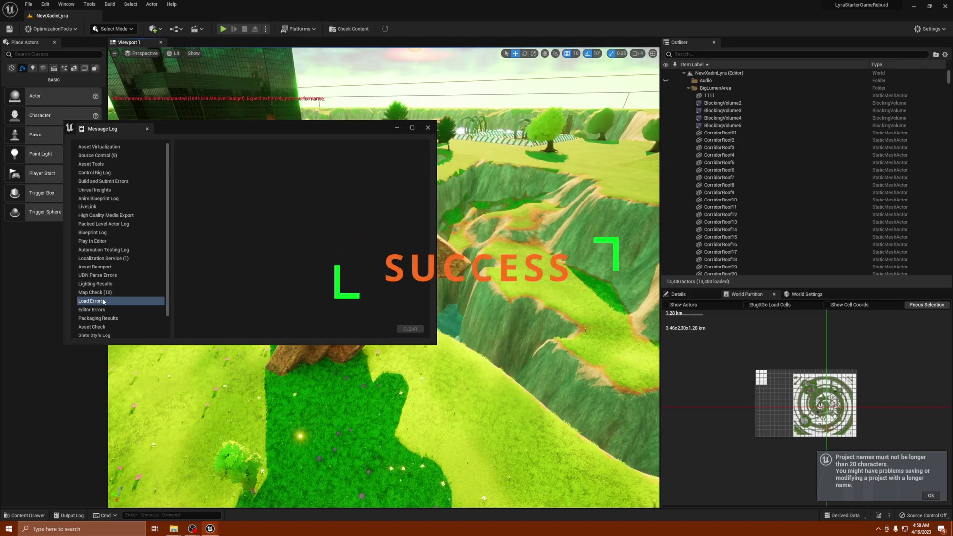
Check Load Errors for the reloaded NewXadinLyra map, moving the Message Log window closer to the middle of the viewport
{"action": "left_click_drag", "start_coordinate": [291, 130], "coordinate": [398, 195]}
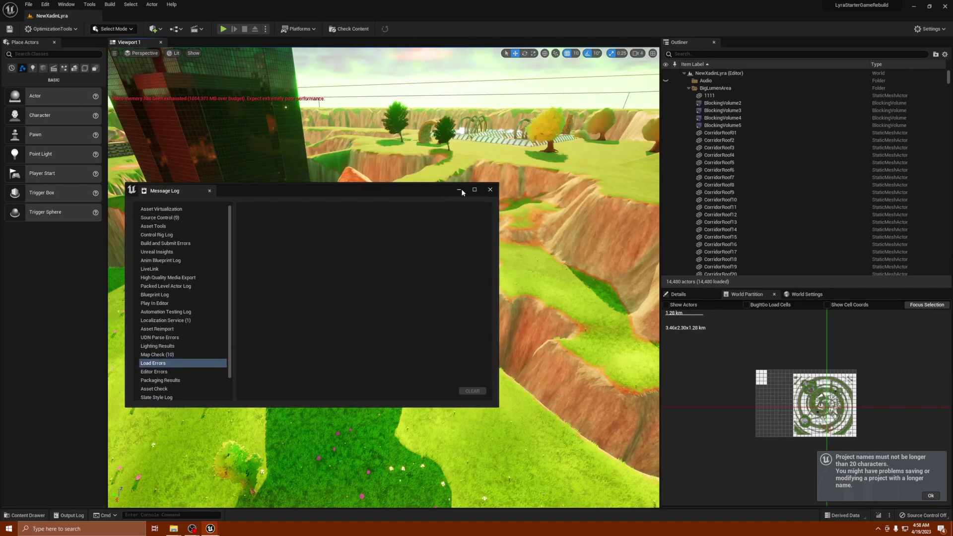